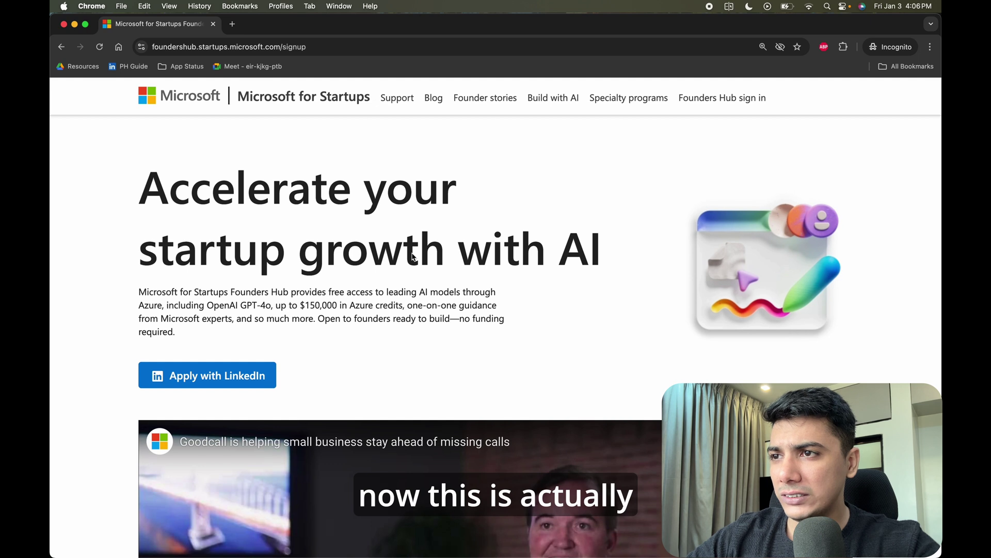
- Start the Microsoft for Startups application with LinkedIn and view the sign-in form without entering credentials
scroll(413, 256, "down", 1)
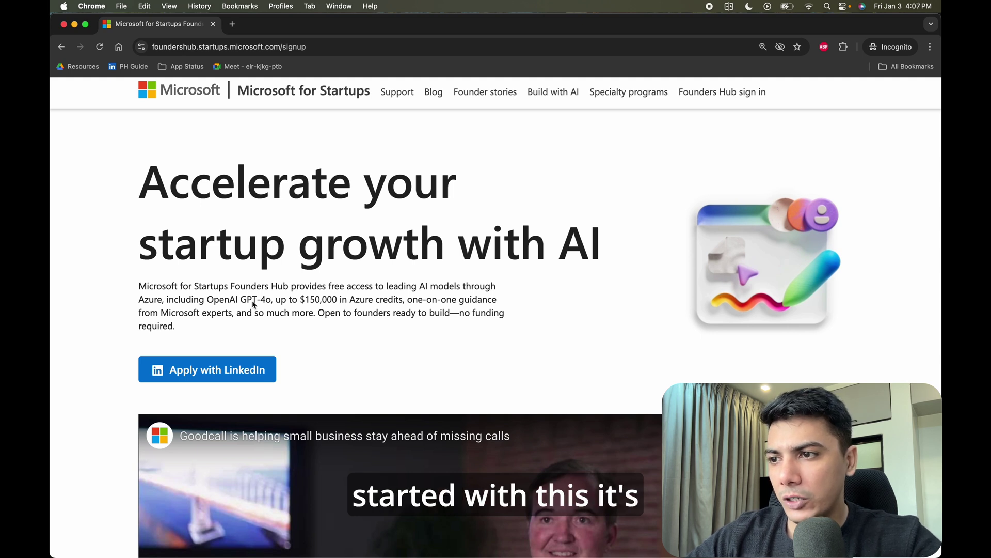
left_click(213, 377)
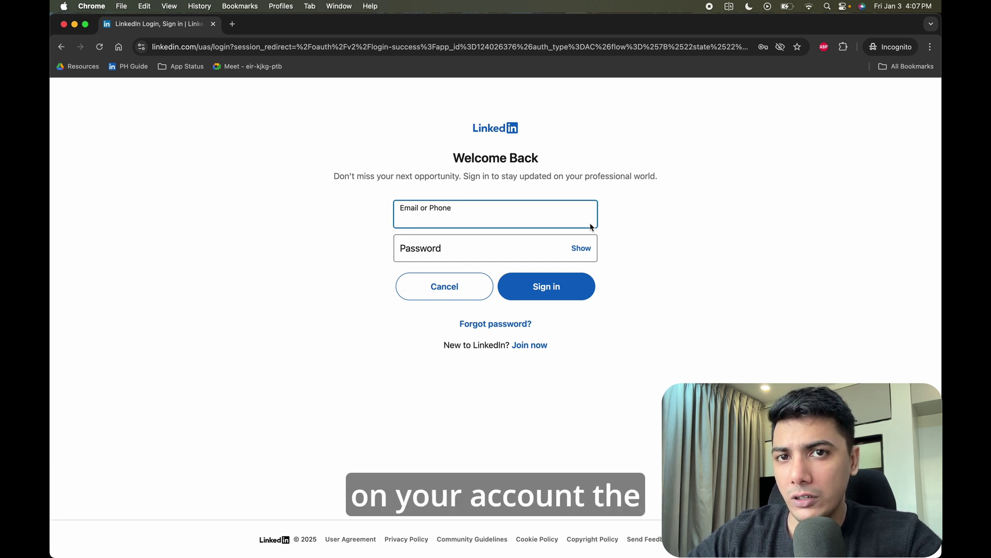
left_click(530, 219)
left_click(740, 254)
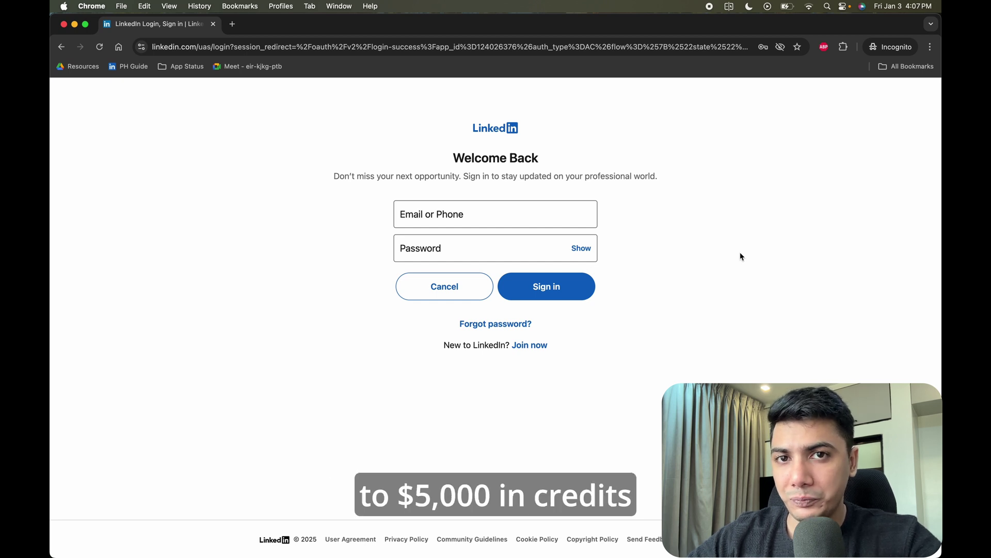
- Switch to the signed-in Founders Hub window and review the Azure credits used and remaining
key("super+grave")
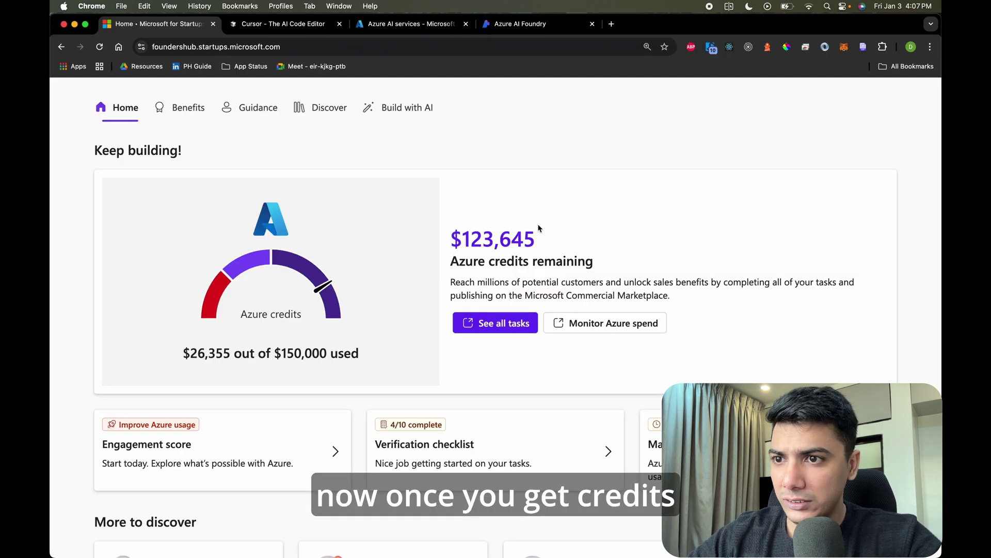
scroll(498, 215, "up", 3)
scroll(498, 215, "down", 2)
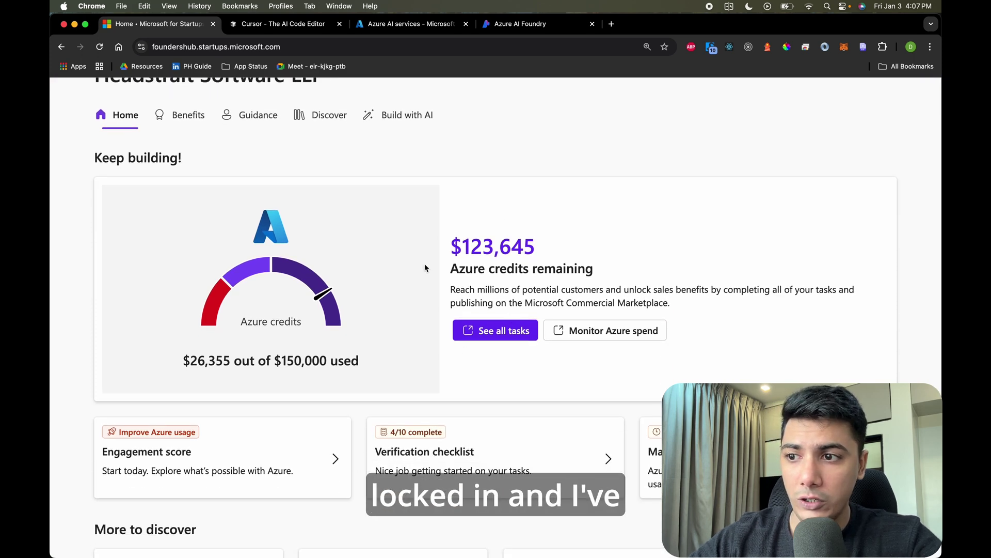
double_click(325, 362)
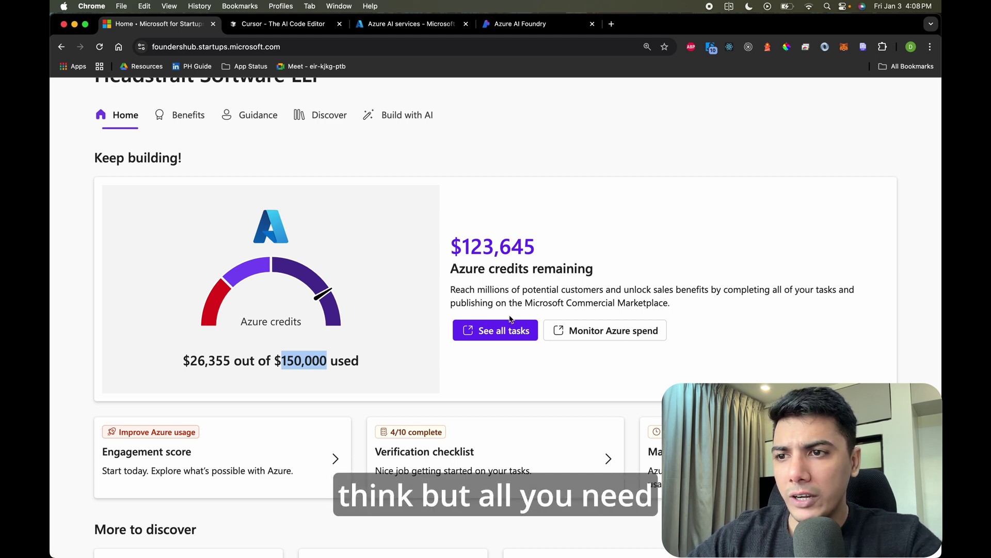
- Review the Founders Hub verification checklist of tasks for unlocking credits, and close it
left_click(496, 334)
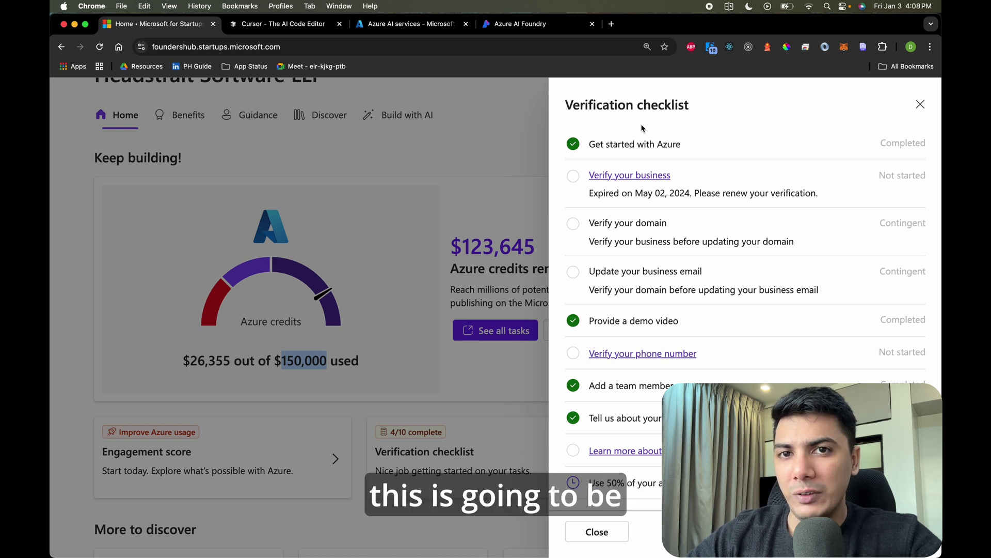
left_click(474, 166)
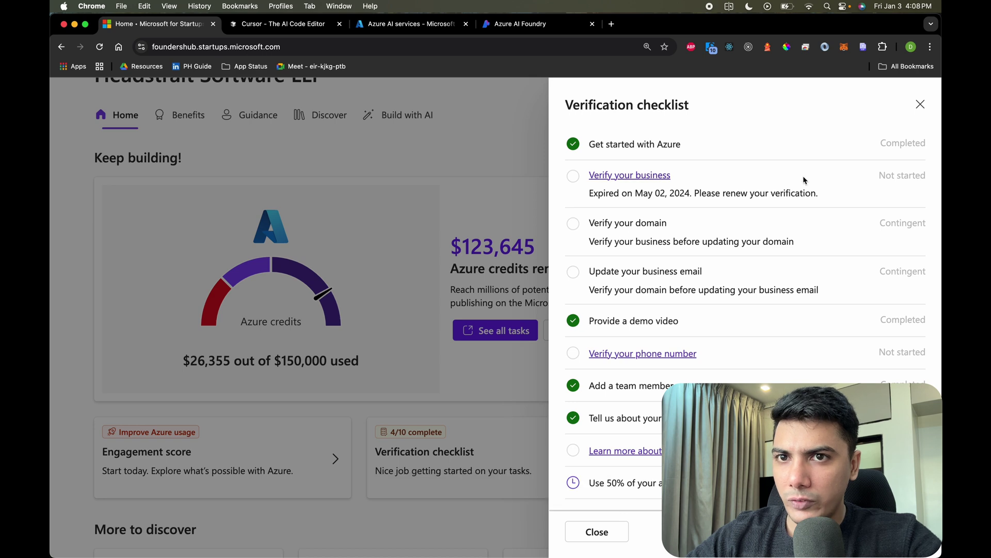
left_click(920, 104)
- Browse the Founders Hub benefits and read the Azure benefit's offer and redemption instructions
left_click(187, 115)
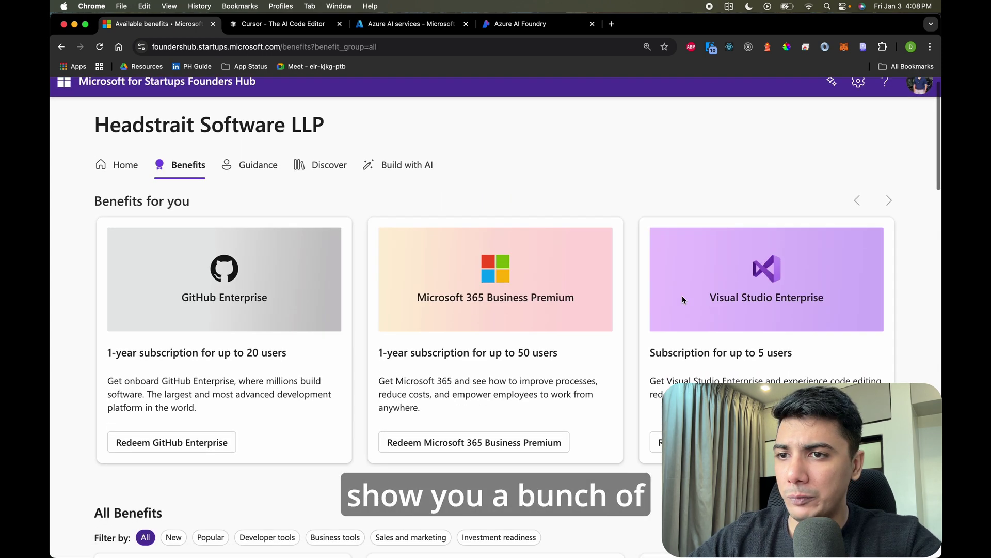
scroll(683, 299, "down", 7)
scroll(683, 299, "up", 5)
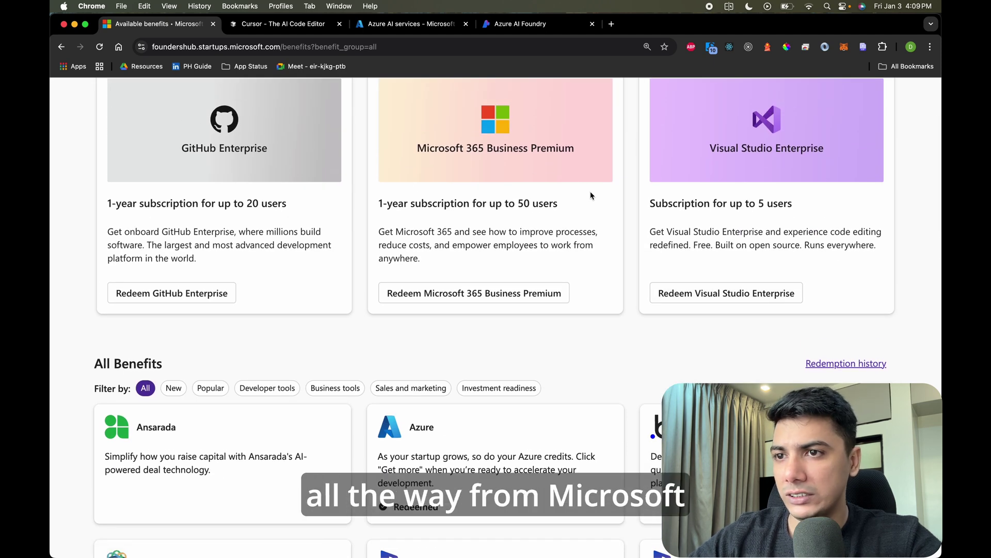
scroll(579, 195, "down", 1)
scroll(432, 403, "down", 2)
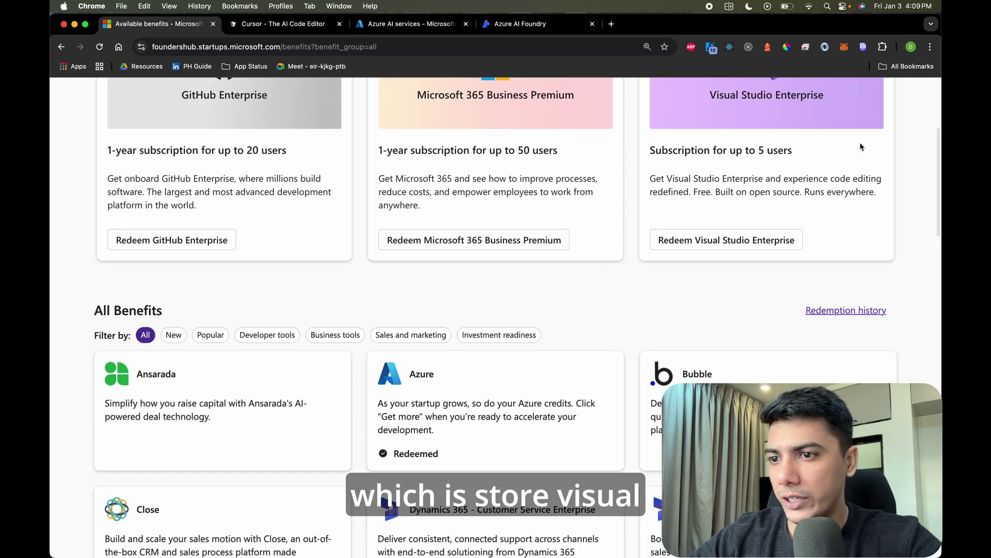
scroll(578, 243, "down", 8)
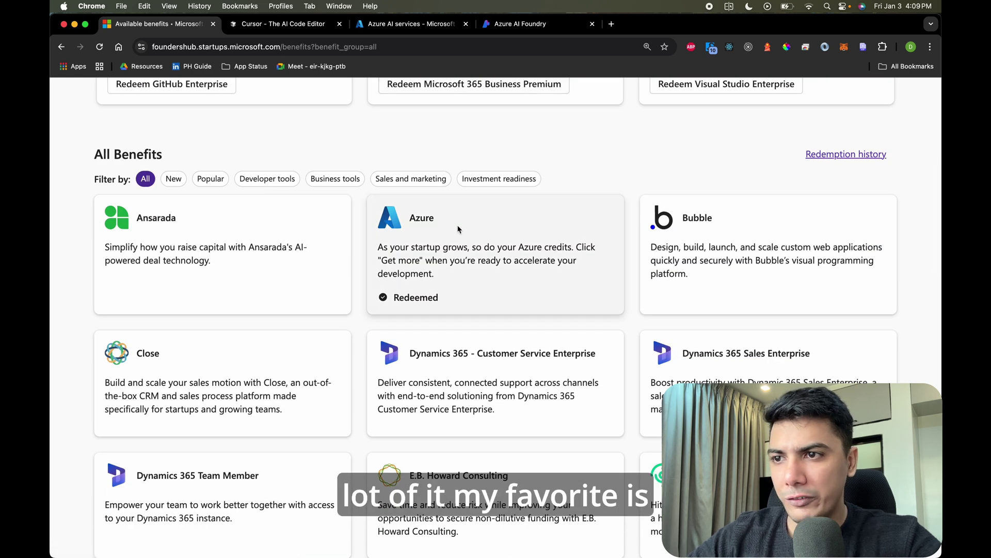
left_click(454, 258)
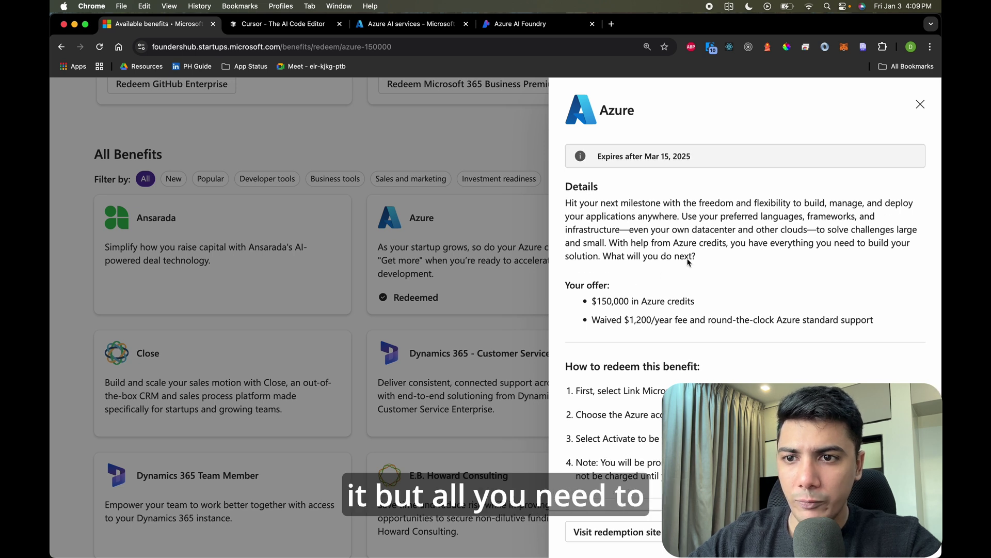
scroll(685, 265, "down", 2)
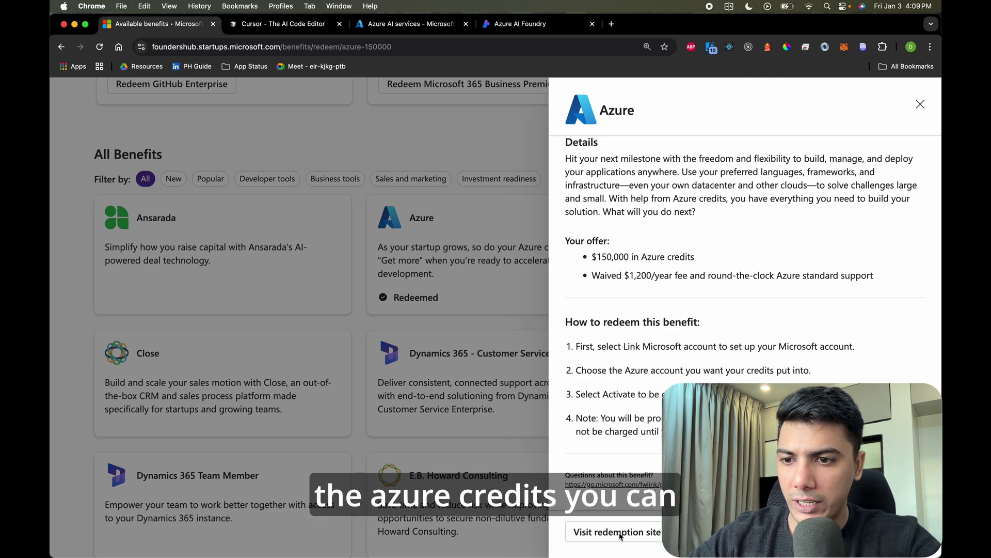
- In the Azure portal, find Subscriptions and view the sponsorship subscription, finishing on the portal home page
left_click(408, 26)
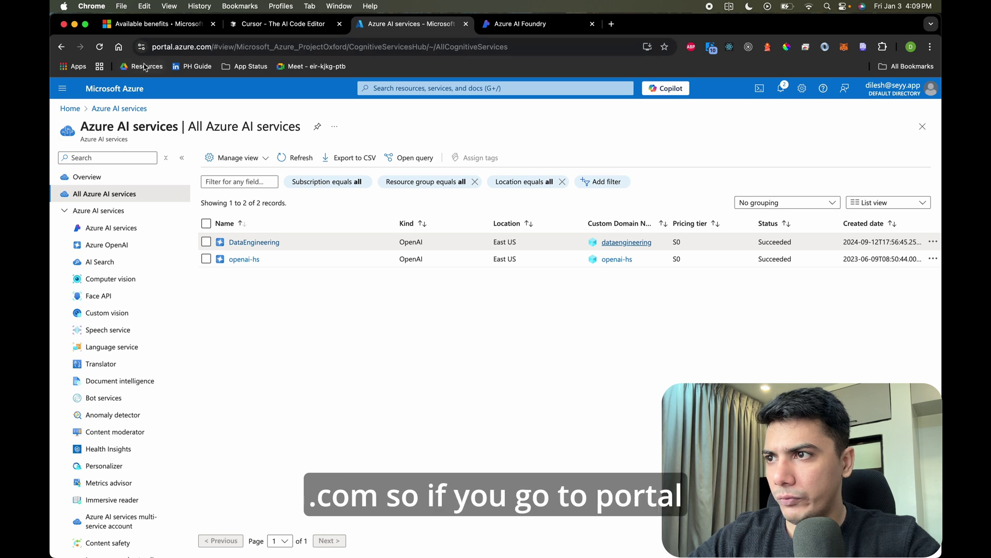
left_click(125, 90)
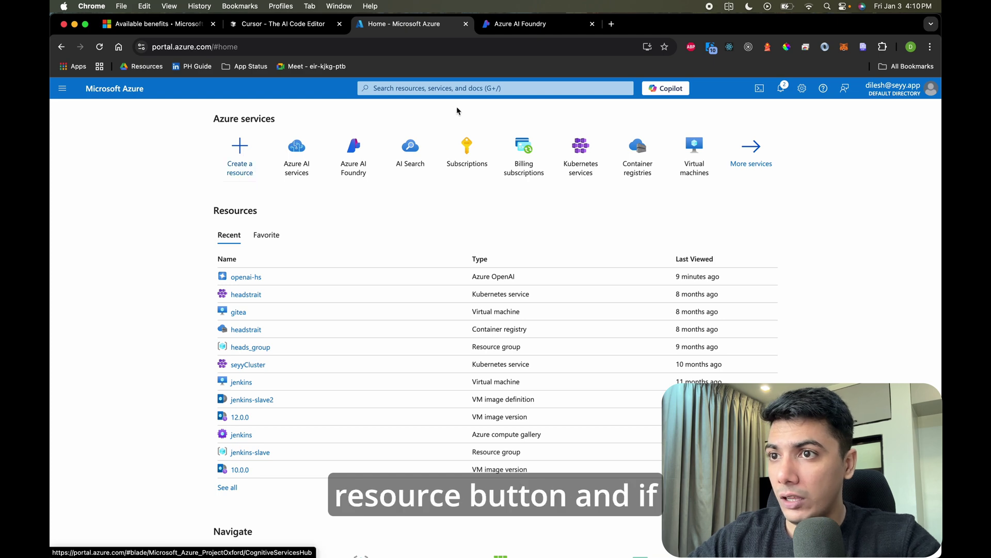
left_click(460, 89)
type("subscri")
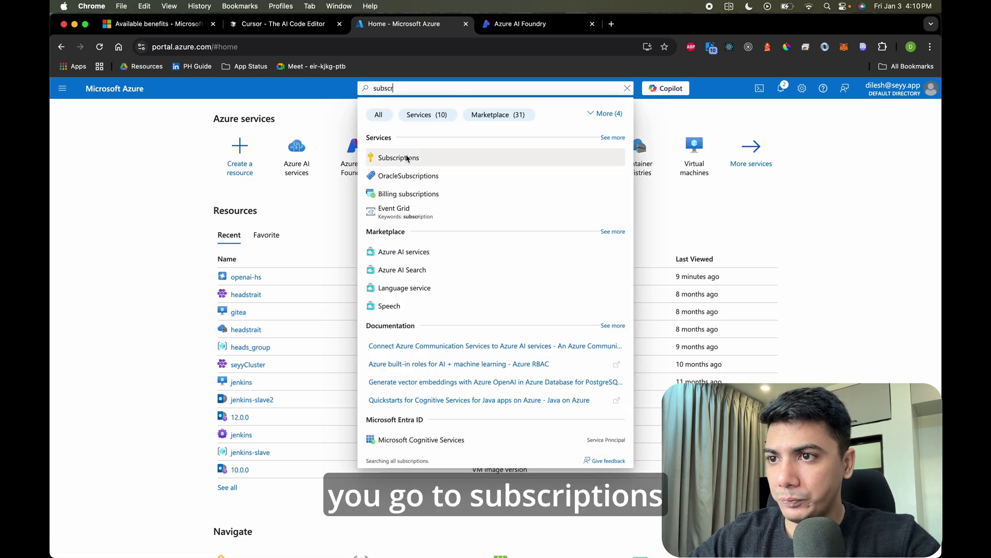
left_click(407, 158)
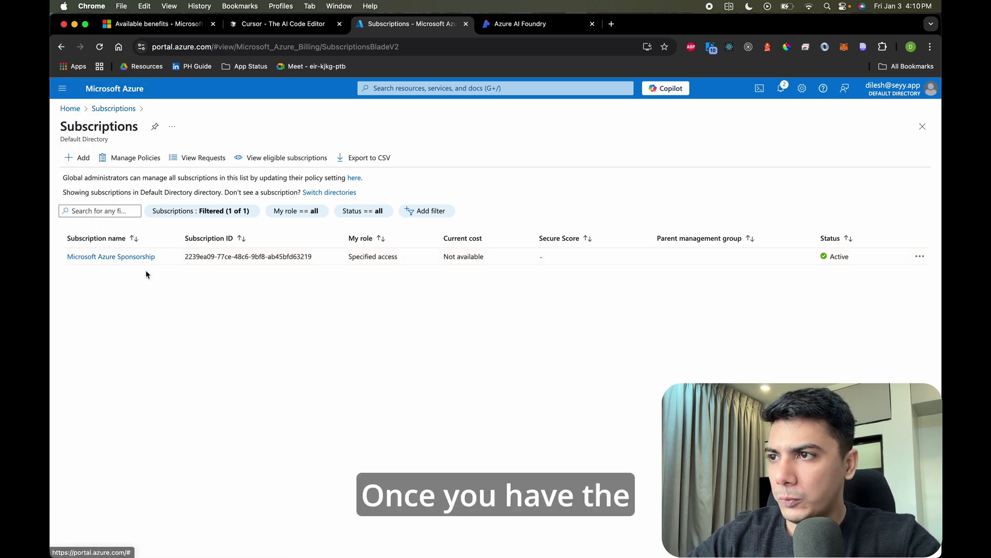
left_click(121, 90)
- Switch to Azure AI Foundry at ai.azure.com and check which account is signed in
left_click(539, 24)
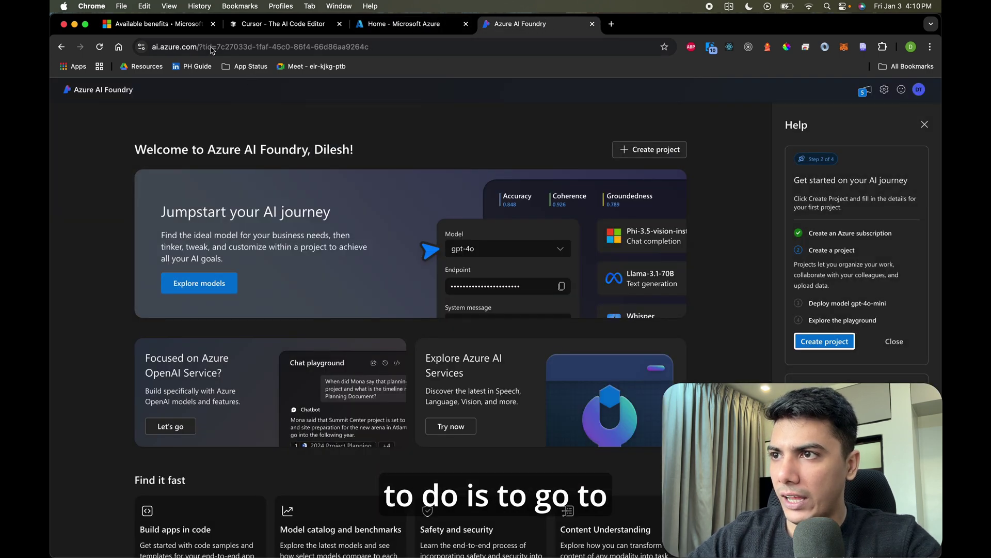
left_click(212, 48)
left_click_drag(228, 47, 377, 47)
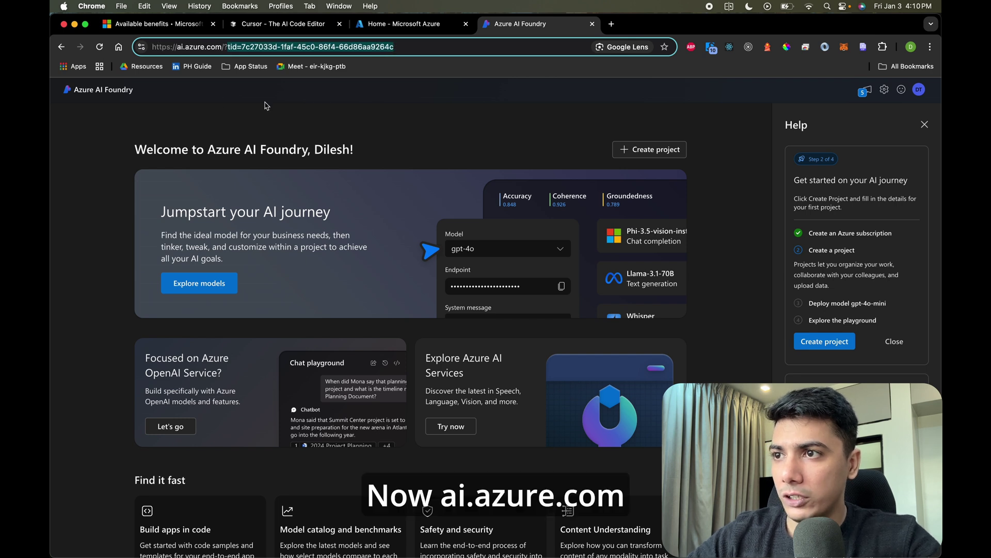
left_click(338, 99)
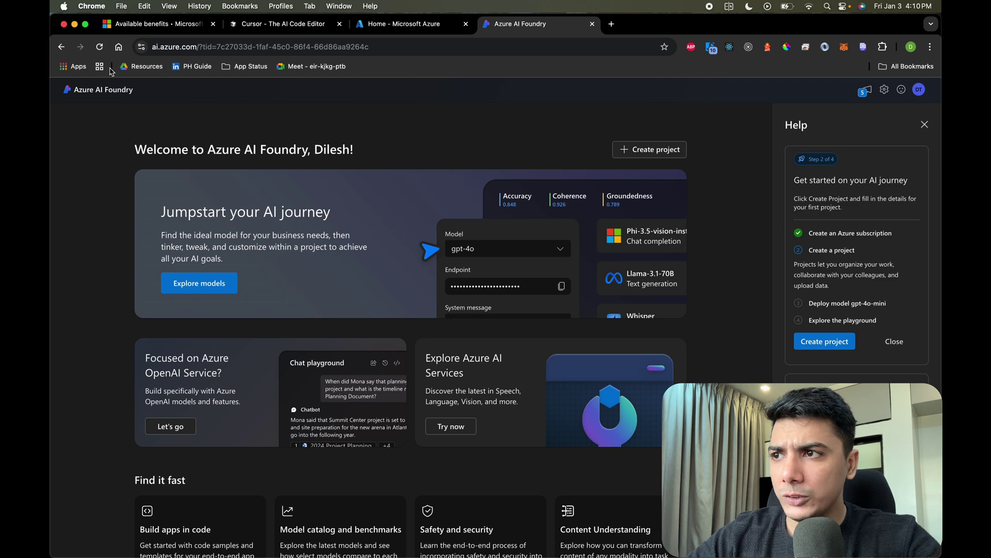
left_click(199, 47)
left_click(199, 48)
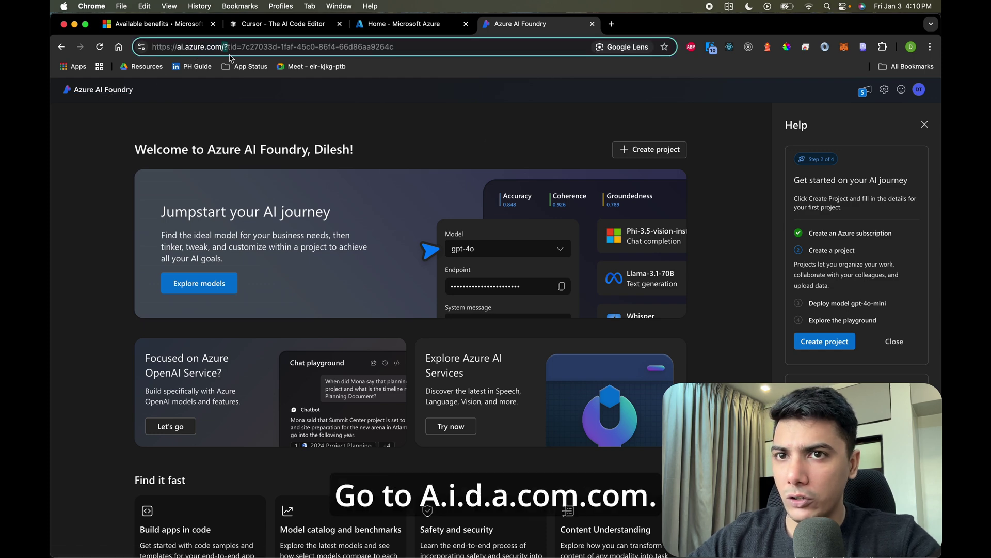
left_click(588, 146)
left_click(920, 89)
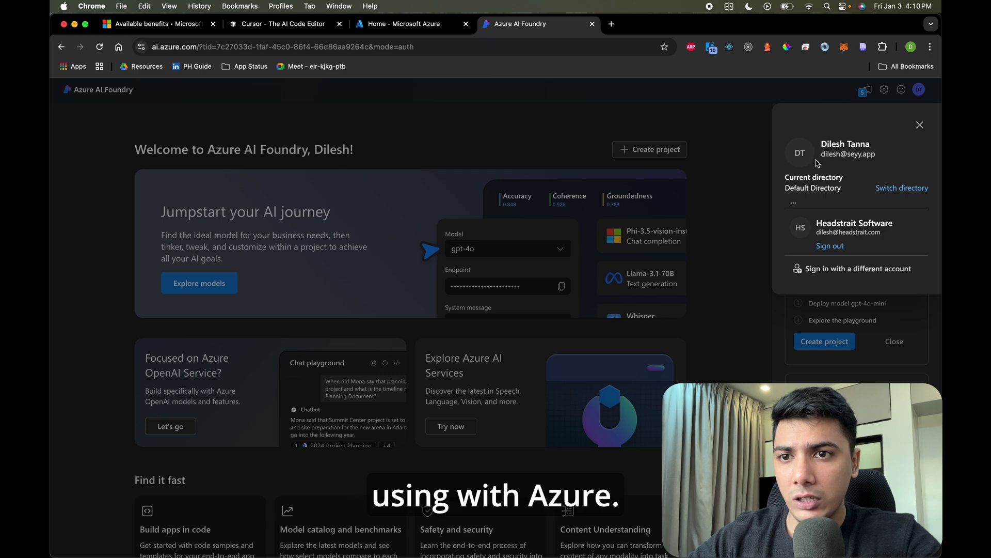
left_click(615, 98)
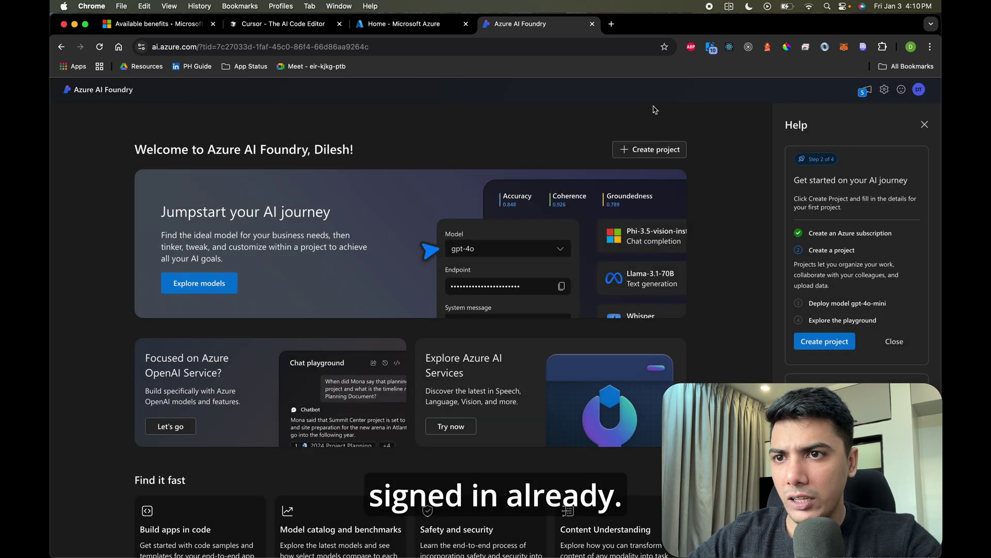
- Start a new project named cursor-development and customize its hub, keeping Microsoft Azure Sponsorship as the subscription
left_click(650, 149)
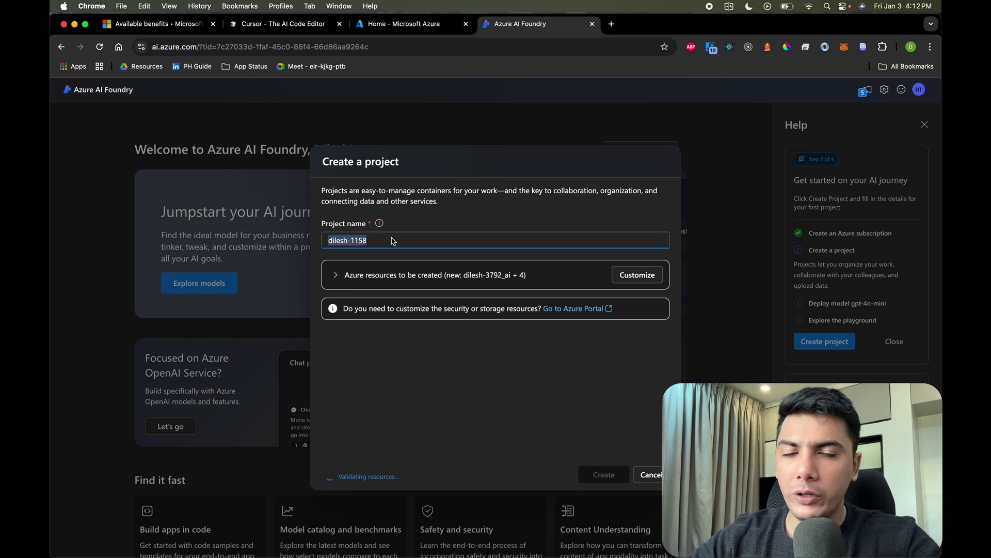
type("cursor-development")
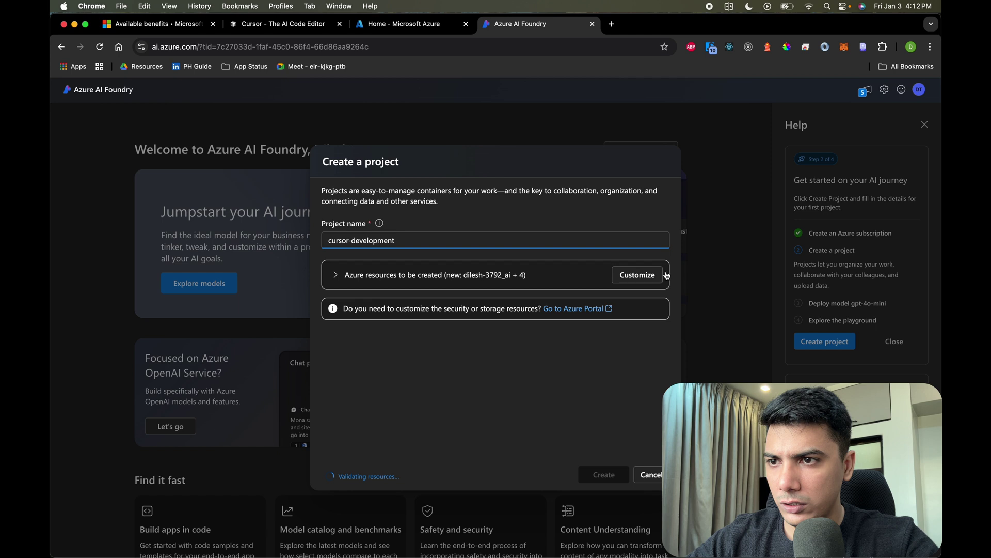
left_click(636, 275)
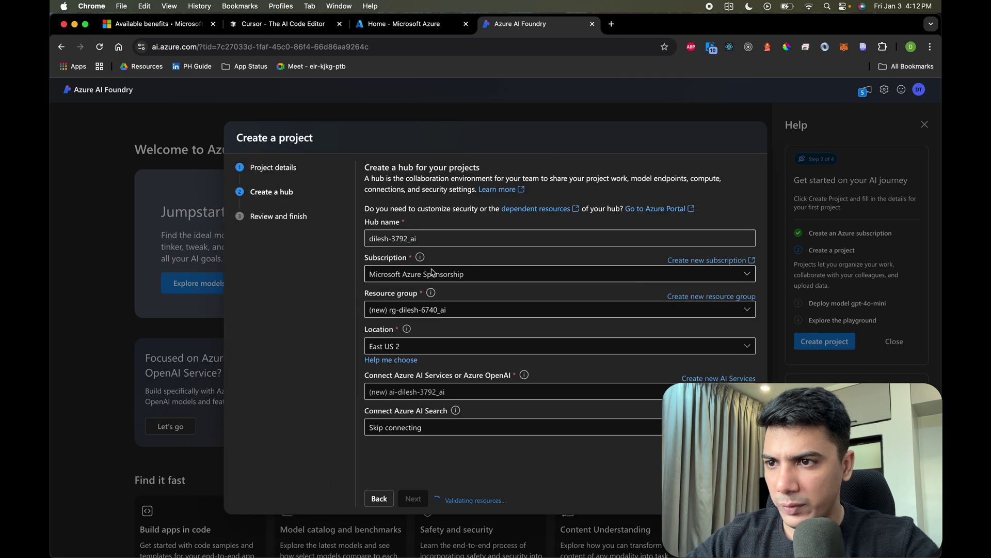
left_click(515, 275)
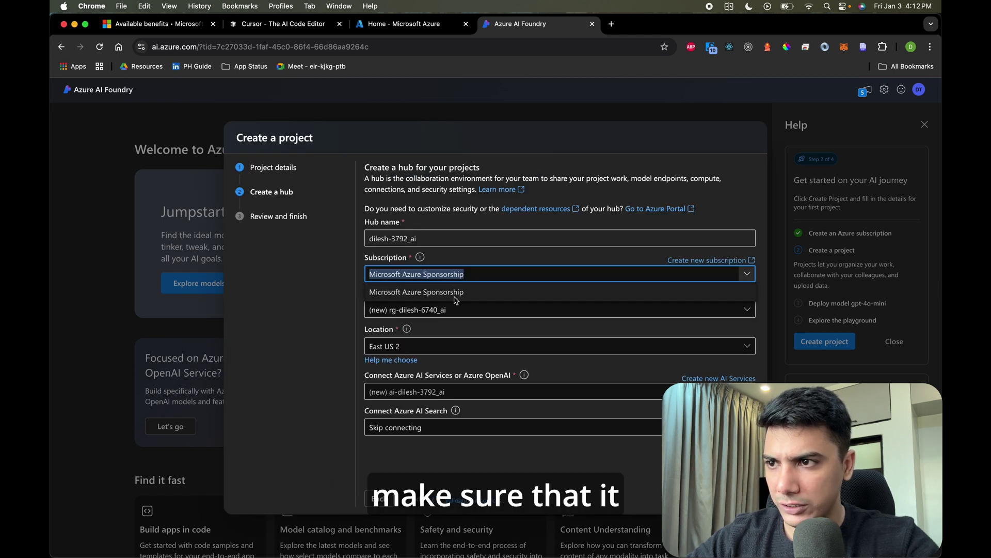
left_click(289, 333)
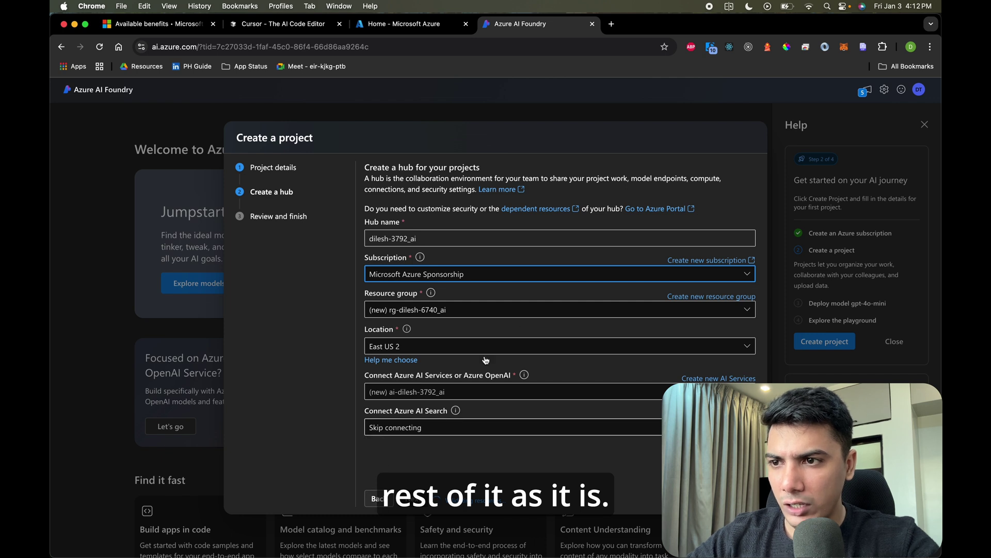
- Set the hub's resource group to DataEngineering, return to the project details and submit the project for creation
left_click(517, 310)
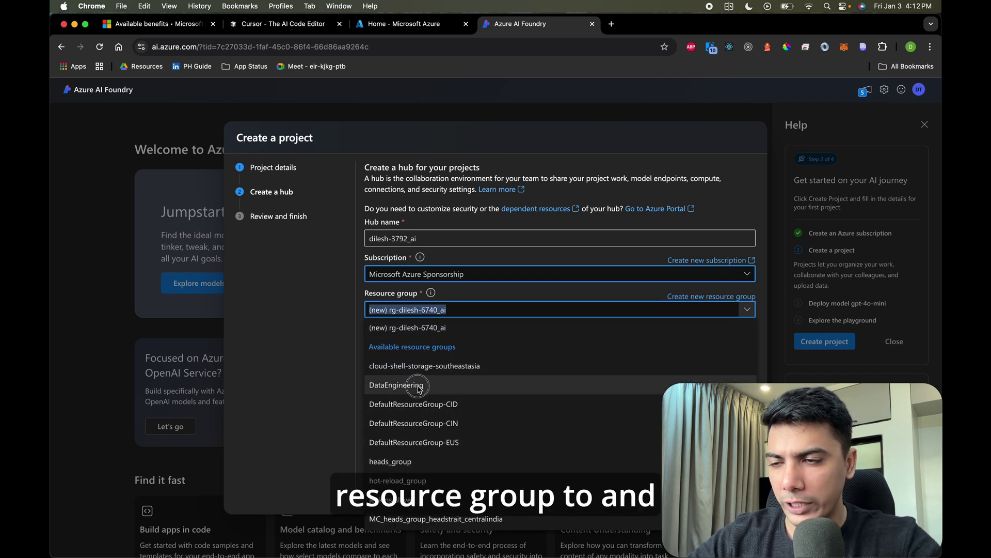
left_click(397, 385)
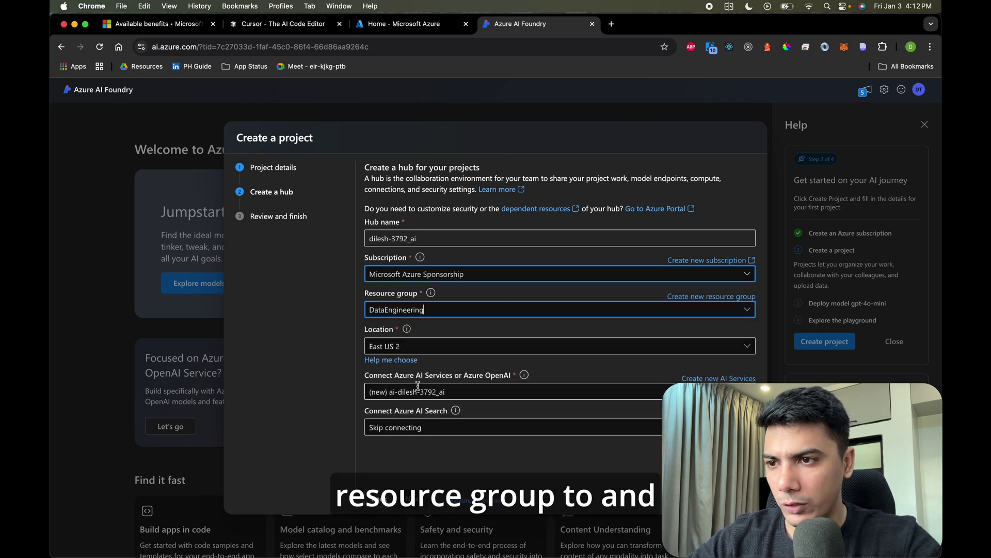
left_click(384, 498)
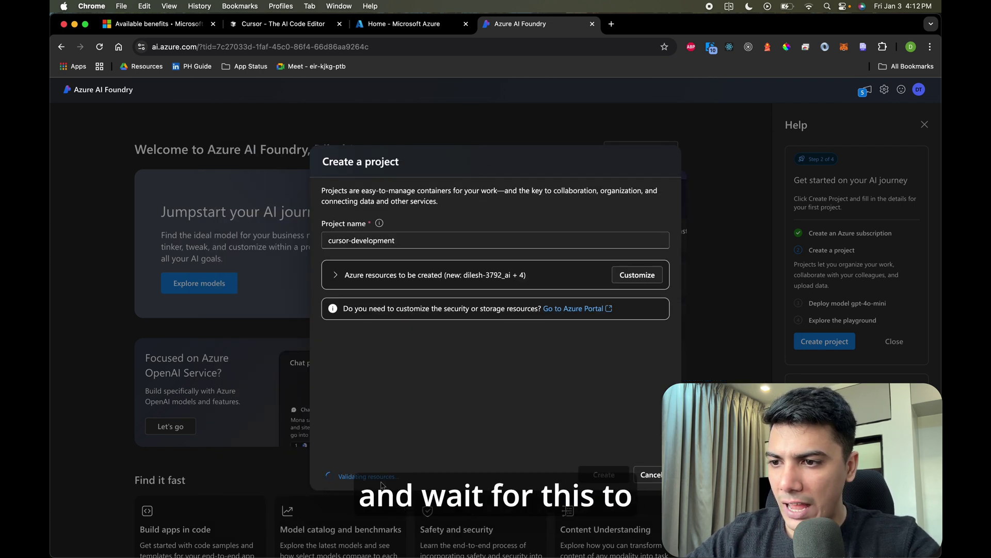
left_click_drag(408, 483, 334, 479)
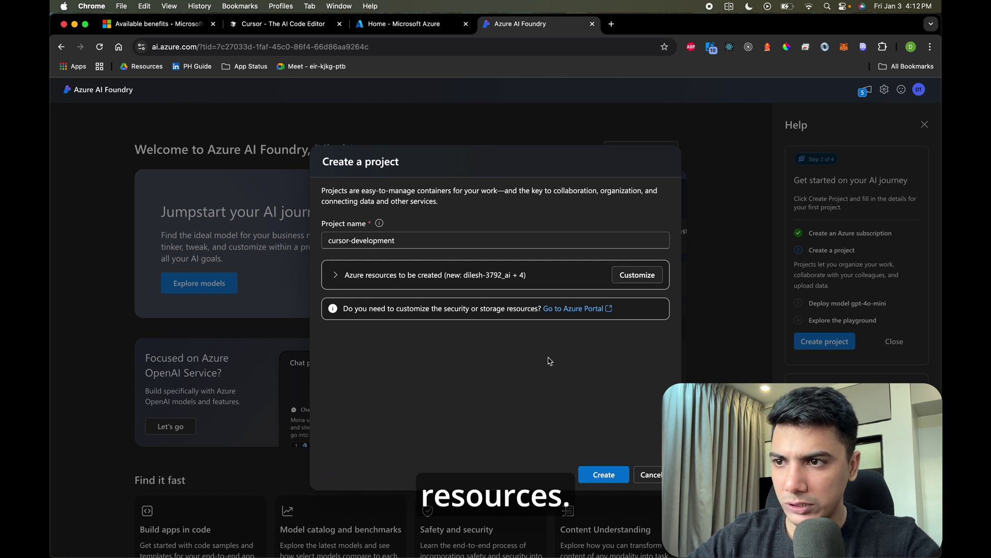
left_click(604, 475)
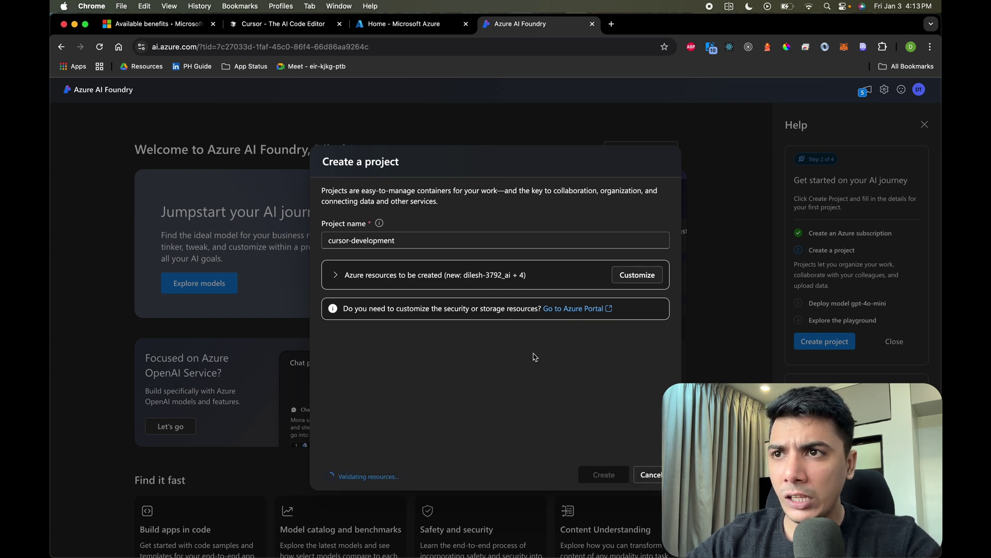
- Switch to the Cursor website at cursor.com
key("ctrl+shift+Tab")
key("ctrl+shift+Tab")
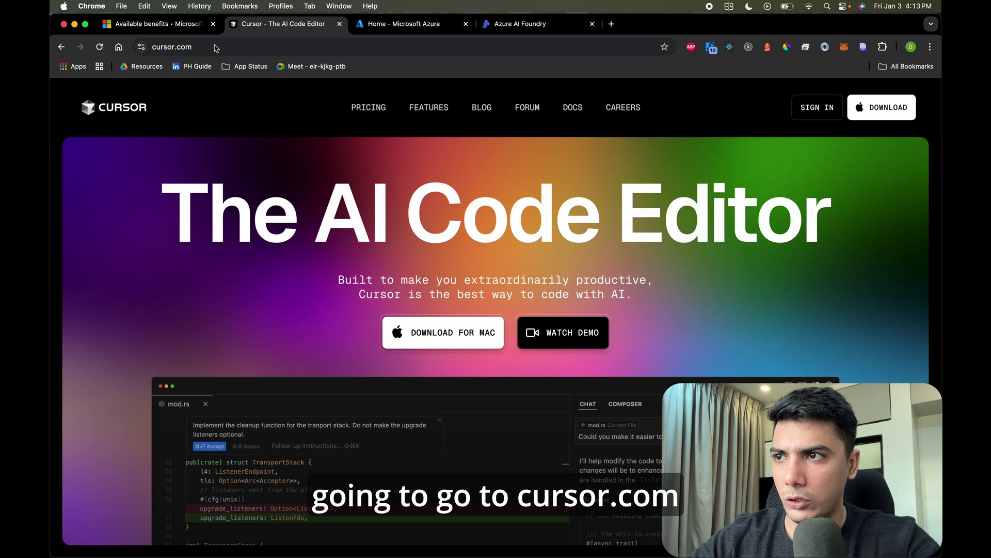
- Download the Cursor installer for Mac from cursor.com and allow the site to download multiple files
left_click(215, 47)
left_click(882, 109)
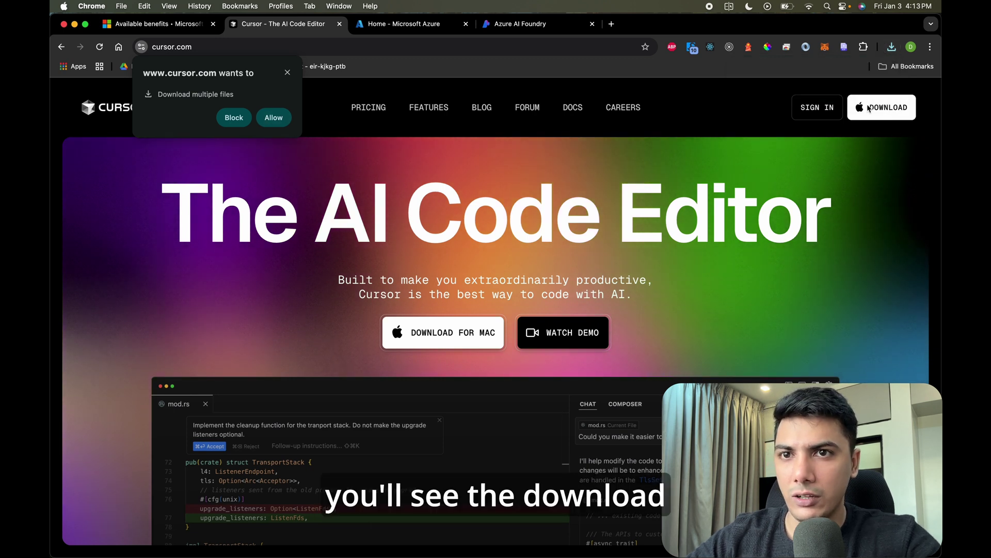
left_click(274, 117)
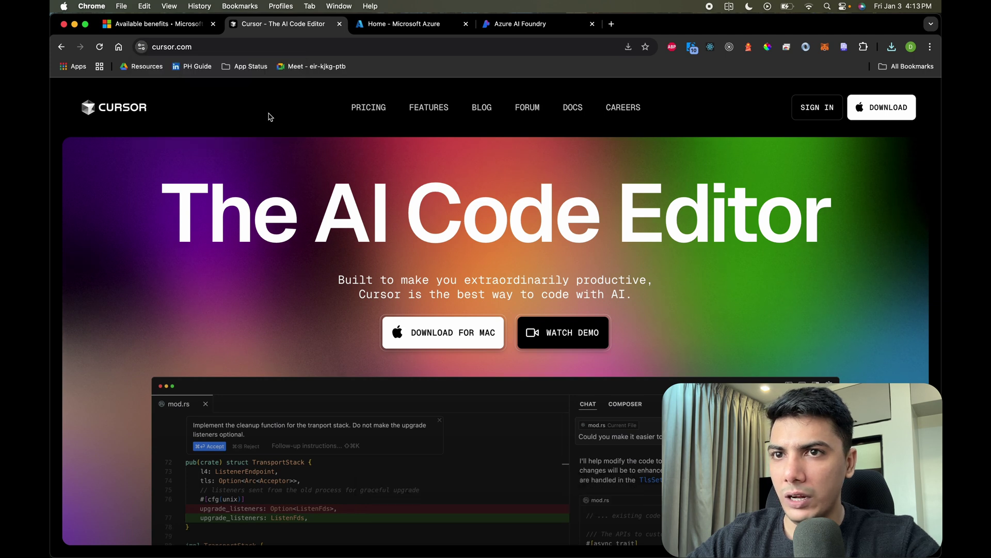
- Locate the downloaded Cursor Mac Installer in the Downloads folder and launch Install Cursor.app, approving that it be opened
left_click(893, 48)
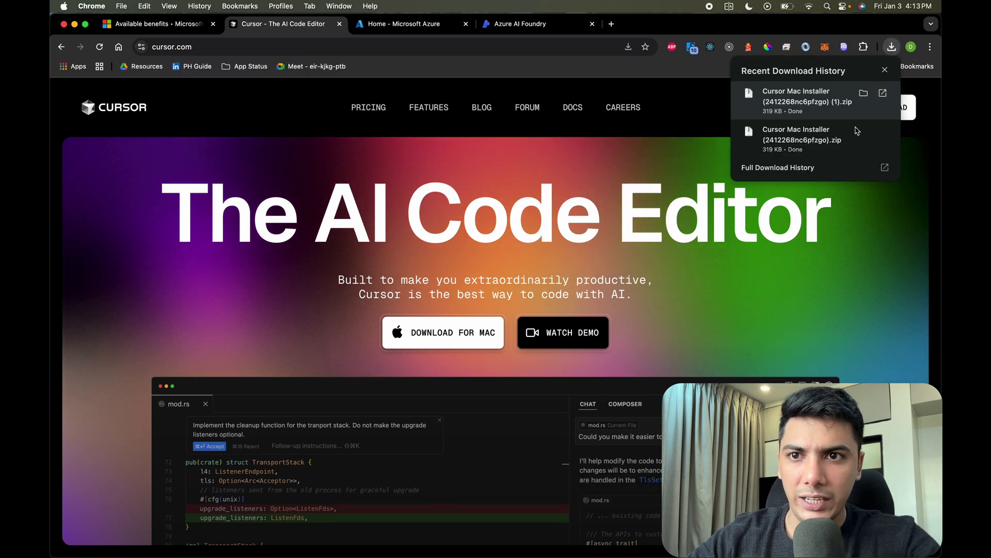
left_click(807, 137)
double_click(402, 105)
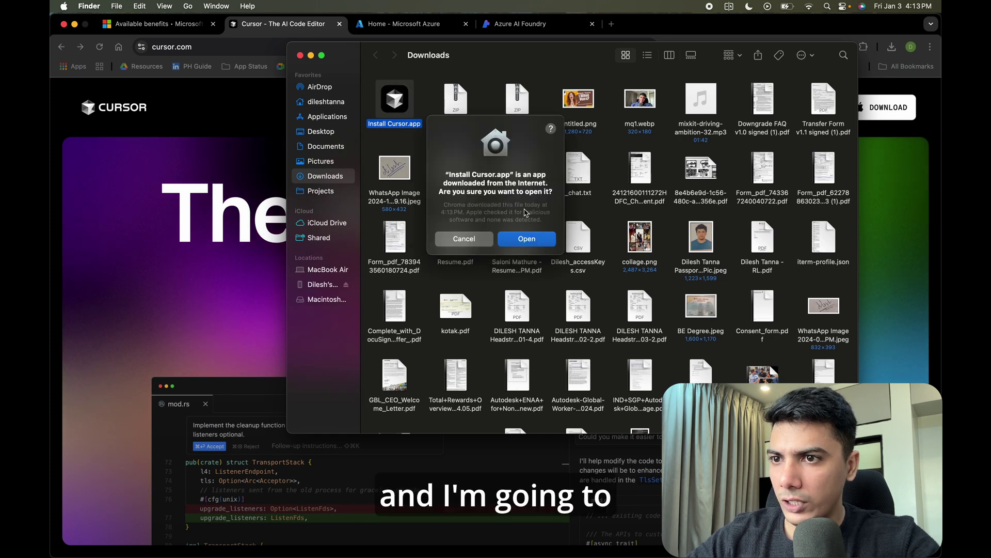
left_click(527, 241)
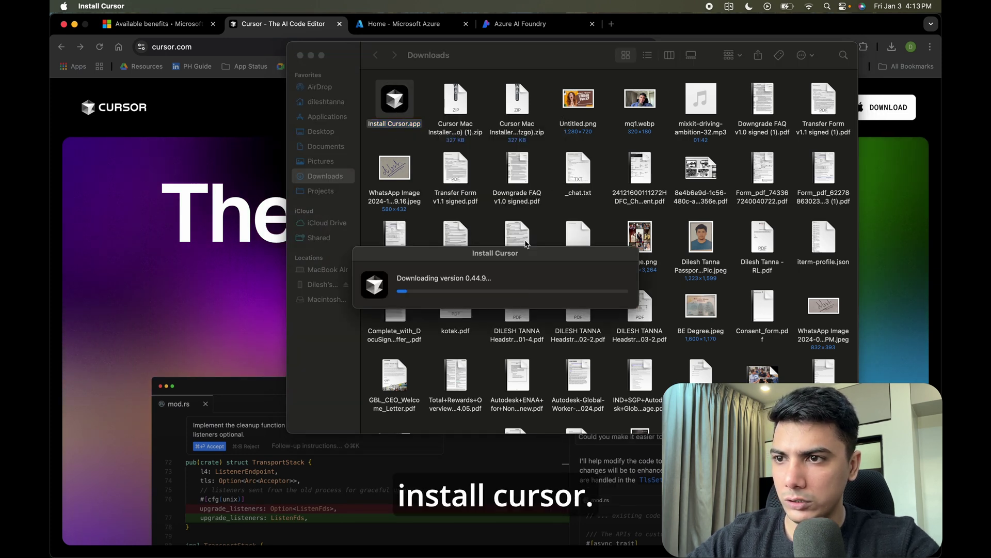
- Check the progress of the cursor-development project creation in Azure AI Foundry and of the Cursor installer download
key("super+Tab")
key("super+Tab")
key("super+Tab")
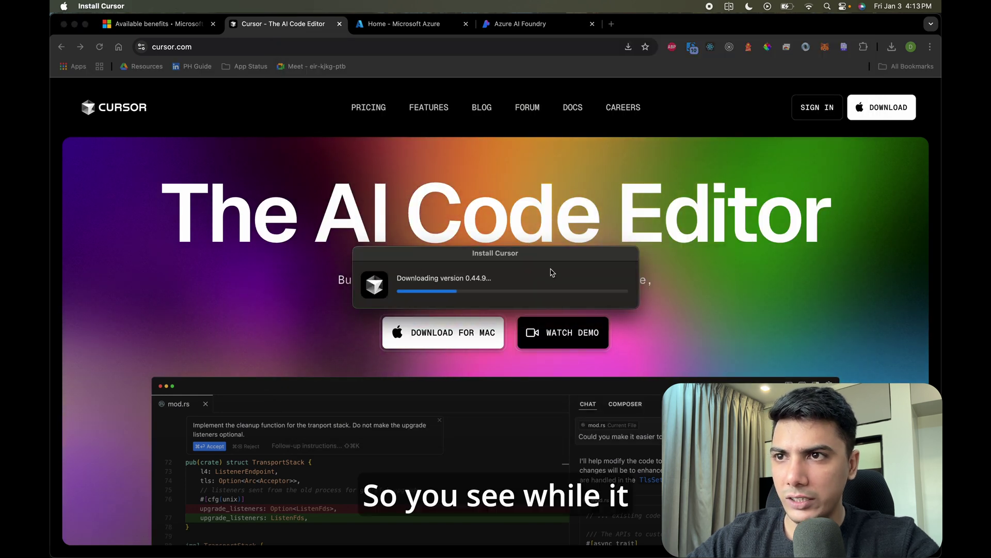
left_click(539, 24)
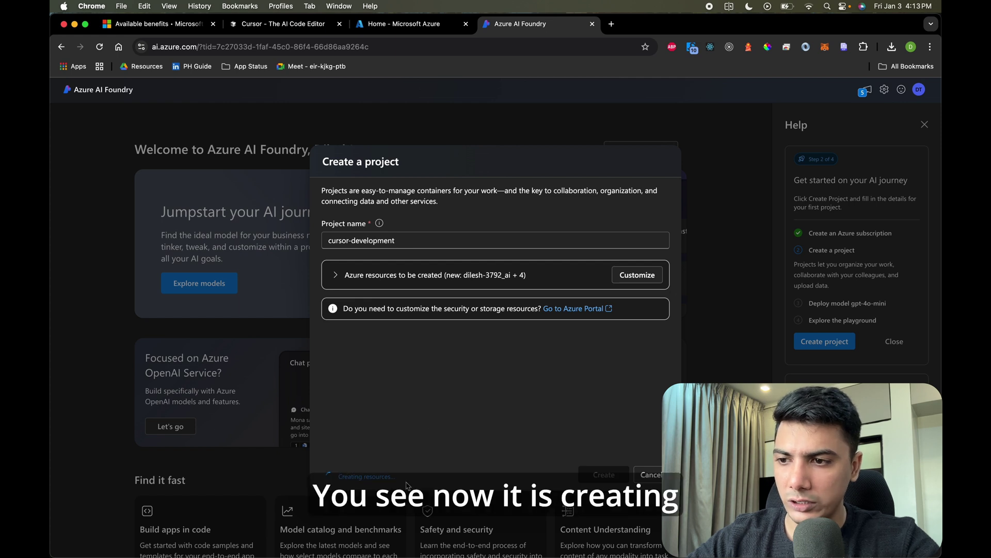
key("super+Tab")
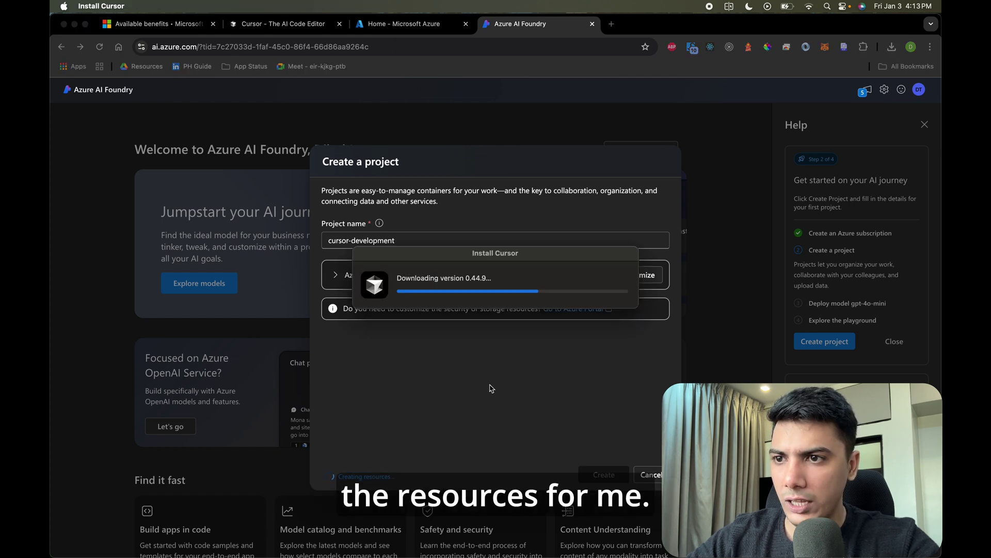
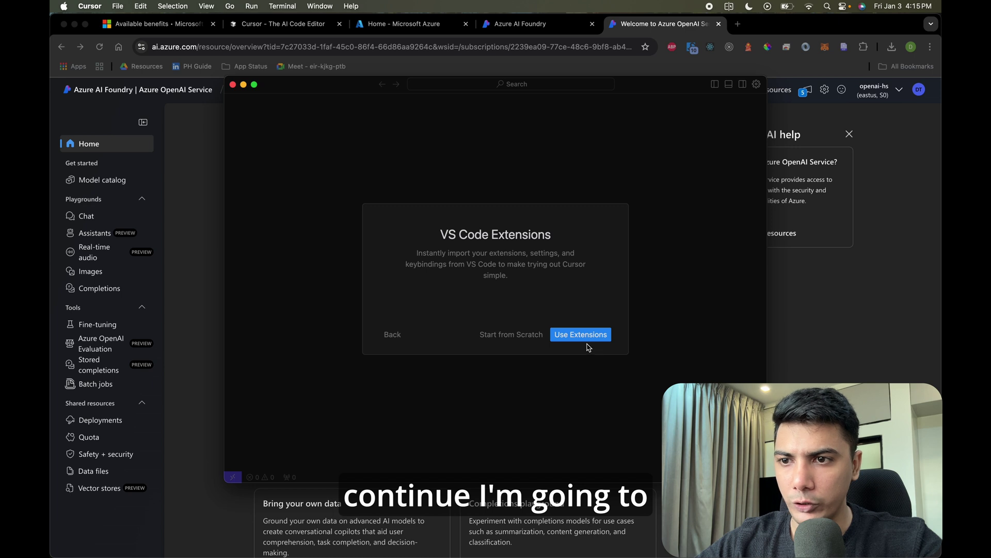
- Import the existing VS Code extensions into Cursor and switch back to the Azure OpenAI Service page of the openai-hs resource
left_click(588, 341)
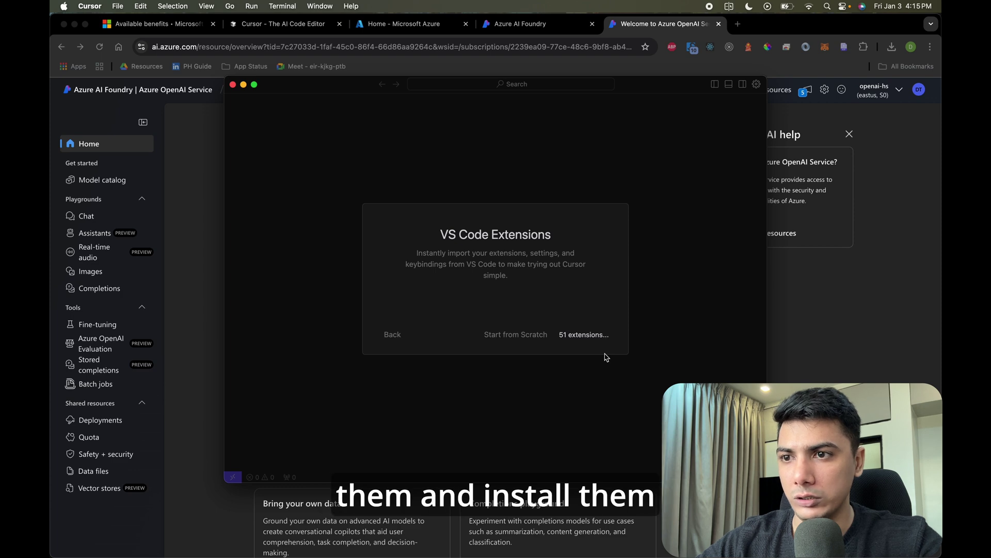
key("super+Tab")
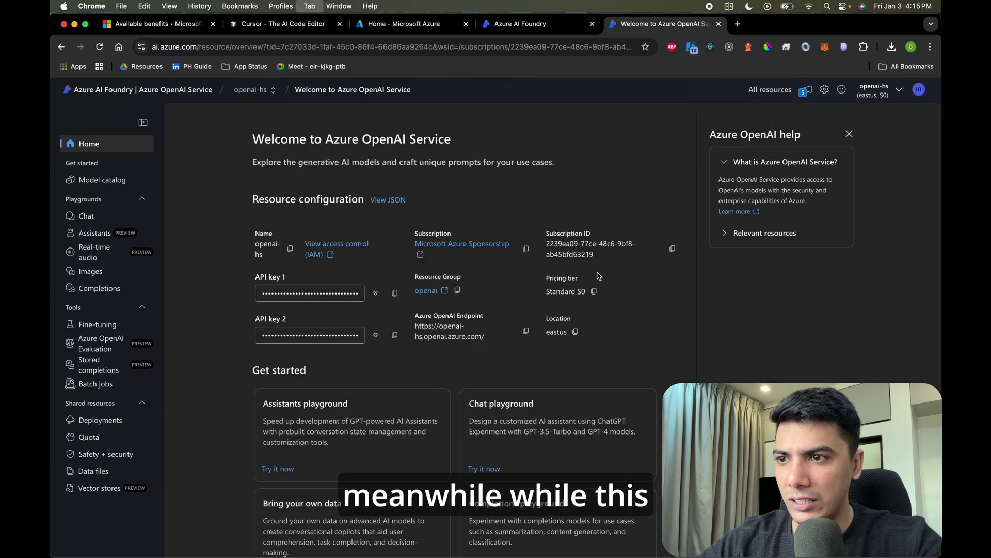
key("ctrl+shift+Tab")
key("ctrl+Tab")
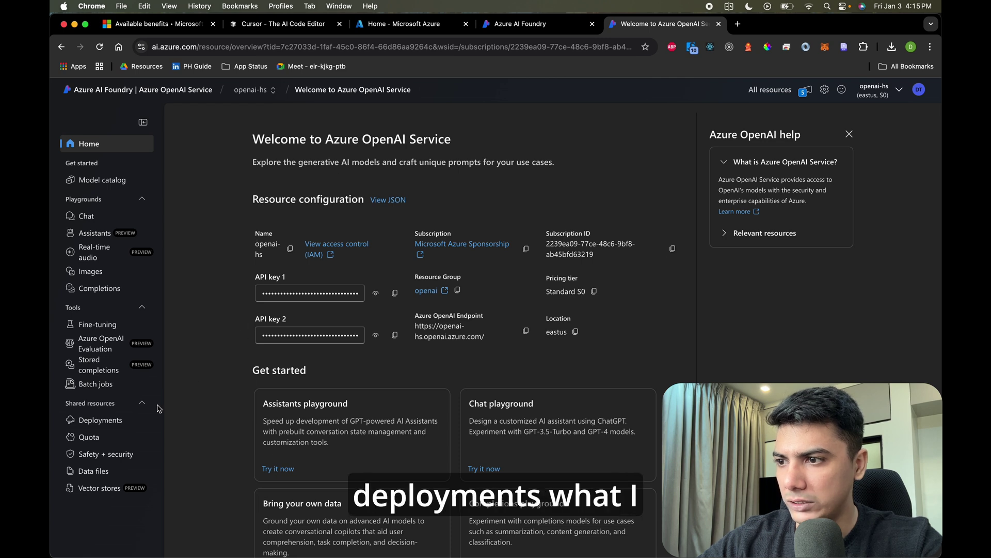
- Deploy the base model gpt-4o to the openai-hs resource, keeping the deployment name gpt-4o and the Global Standard type
left_click(98, 420)
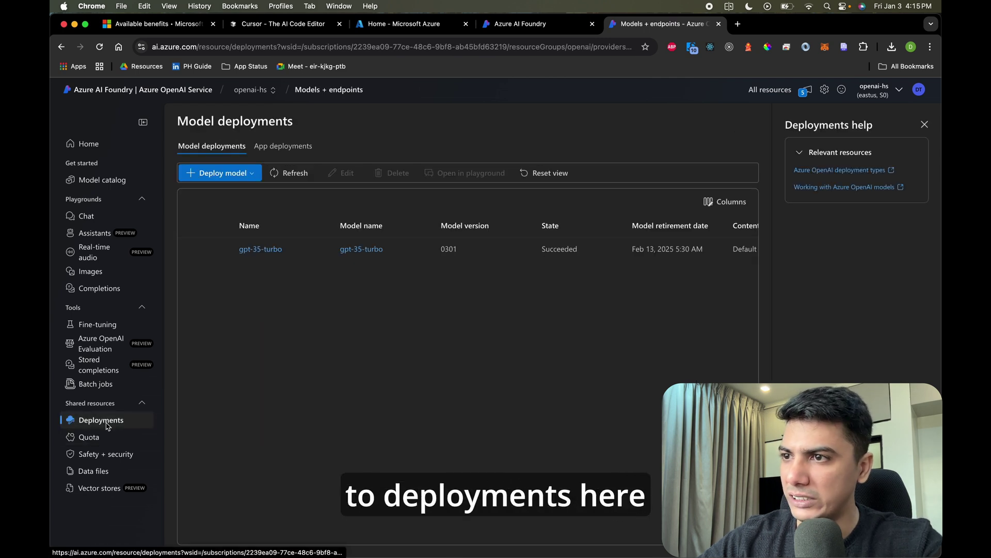
left_click(230, 176)
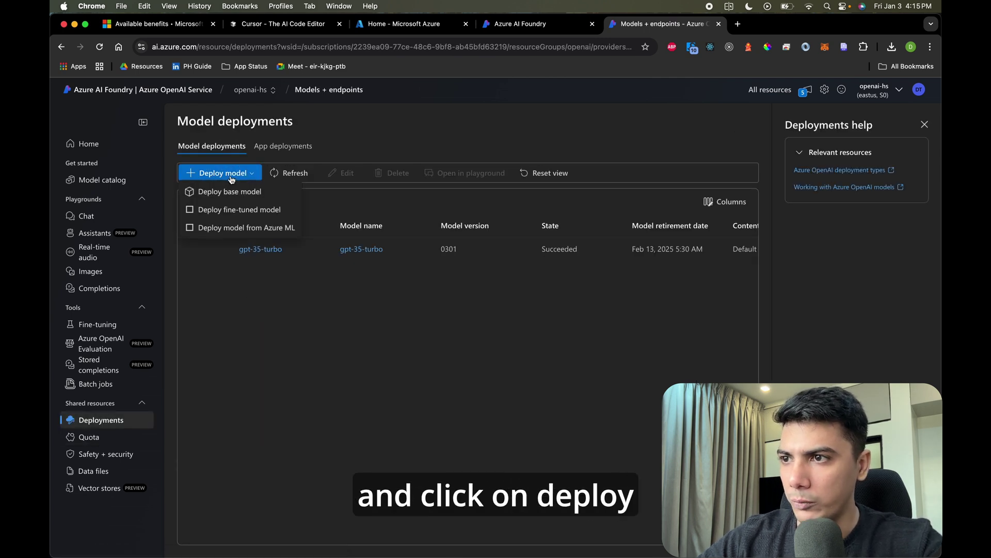
left_click(238, 192)
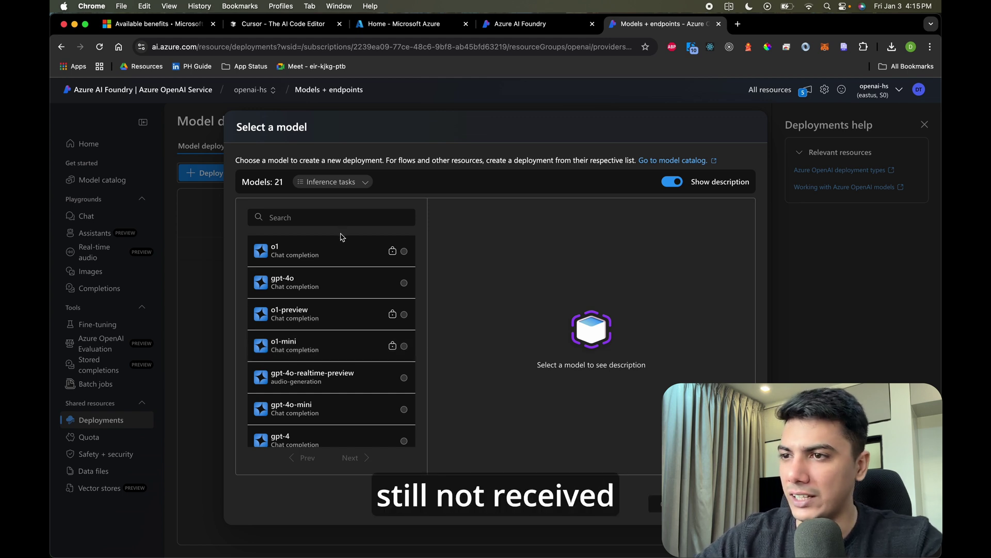
left_click(345, 287)
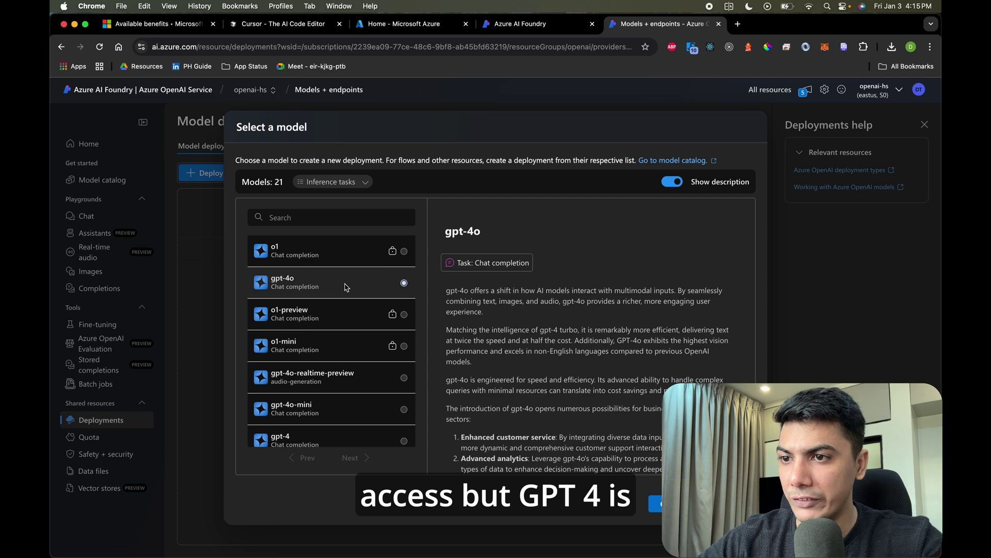
scroll(559, 353, "down", 5)
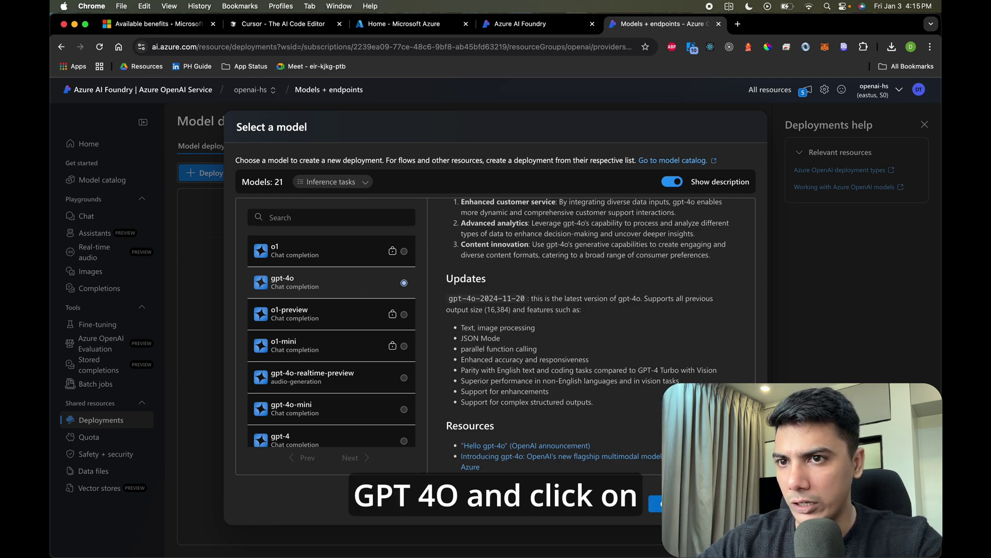
left_click(666, 504)
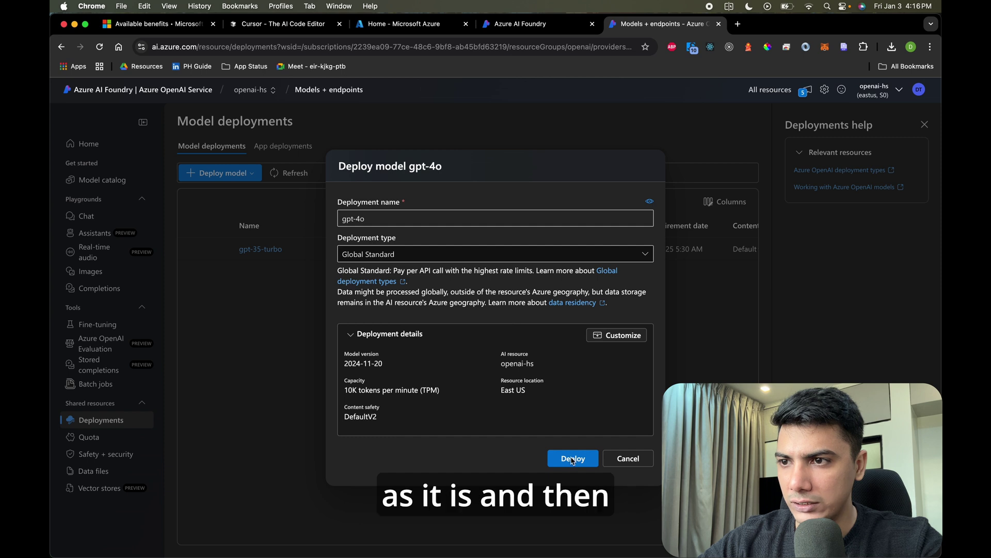
left_click(575, 257)
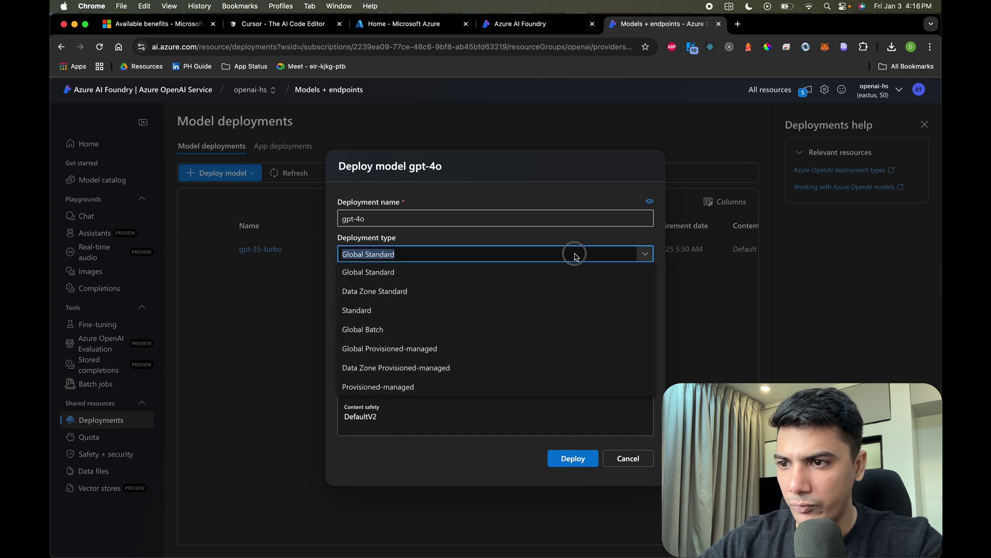
left_click(580, 467)
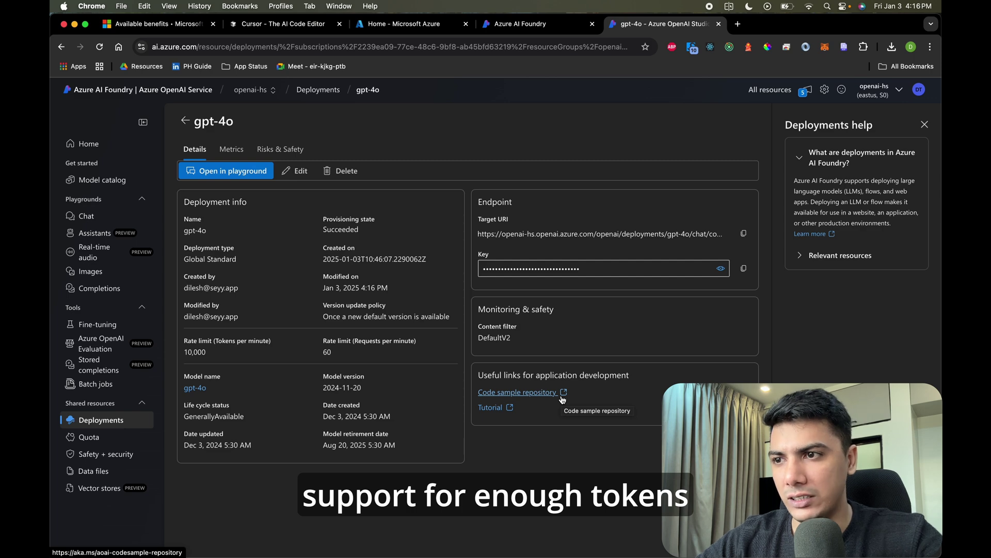
- Raise the gpt-4o deployment's tokens per minute rate limit to 450K and save the change
left_click(295, 173)
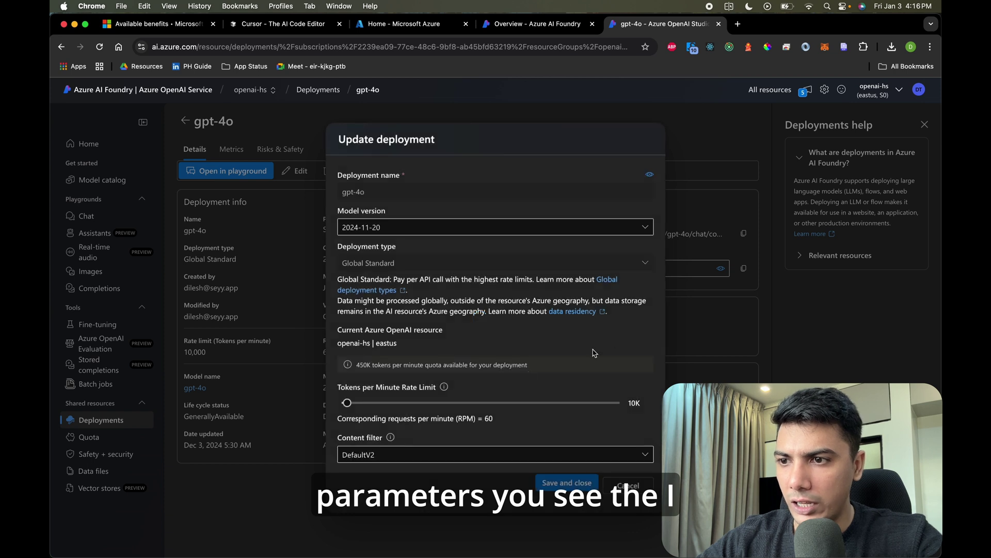
left_click_drag(346, 403, 644, 412)
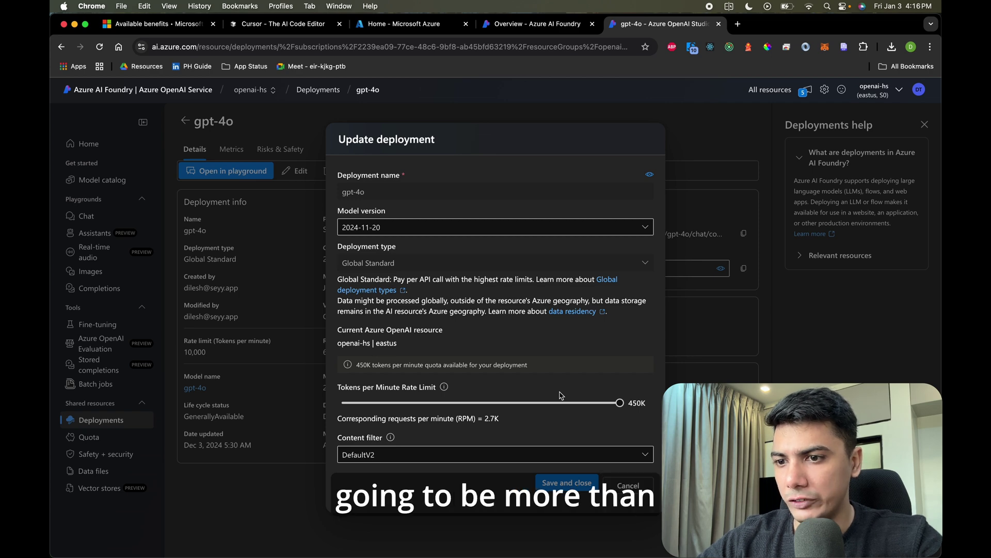
left_click(574, 482)
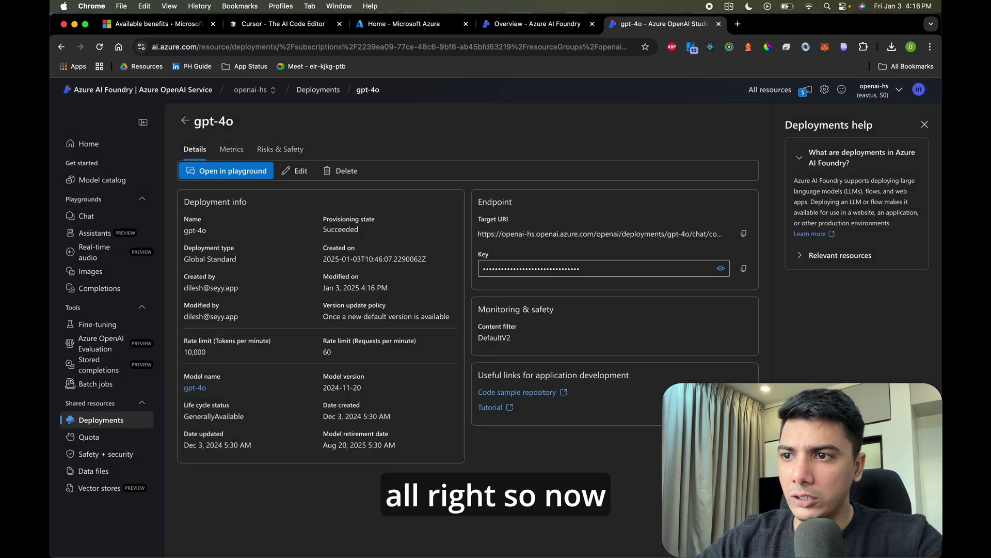
- Check on Cursor's extension import, open the deployment in the chat playground and choose gpt-4o (version 2024-11-20) as its deployment
key("super+Tab")
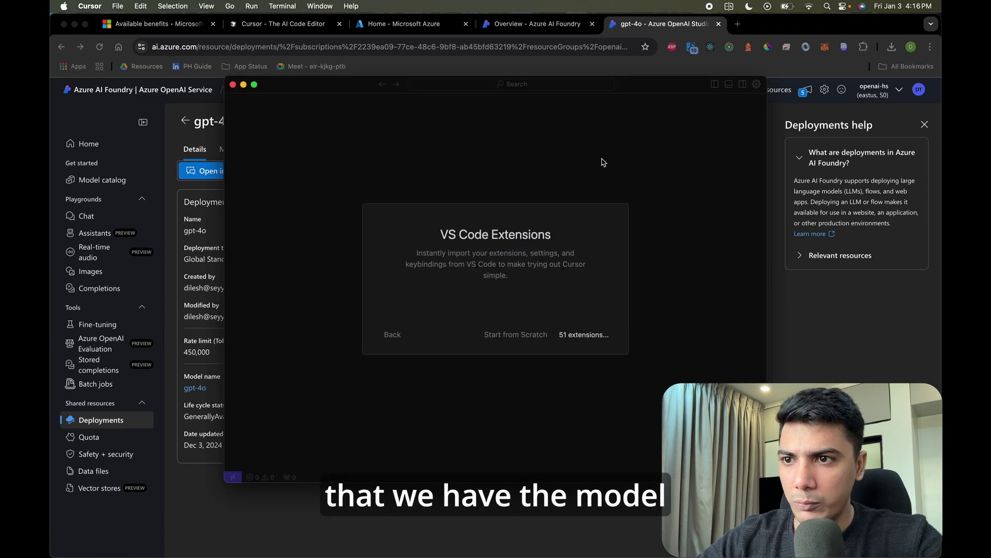
key("super+Tab")
left_click(246, 173)
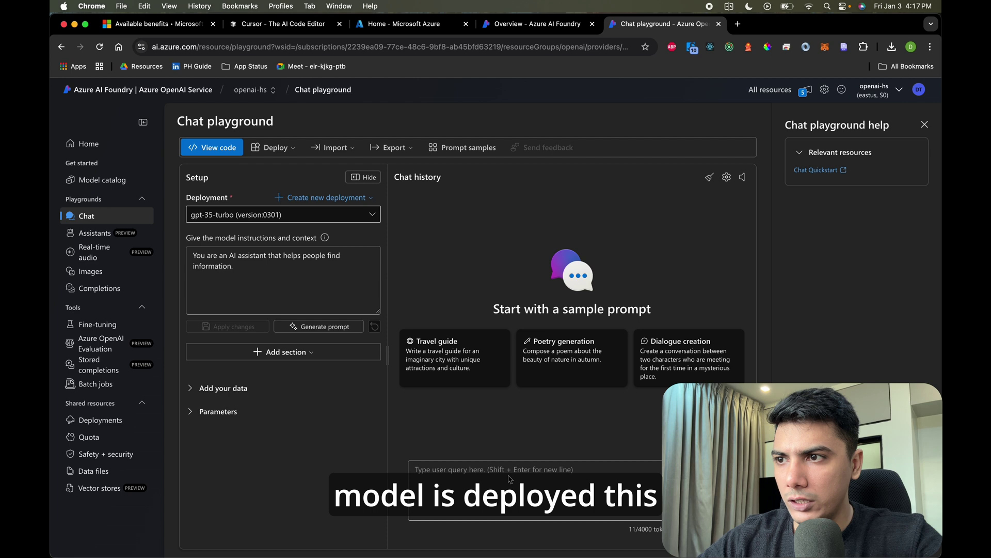
left_click(364, 217)
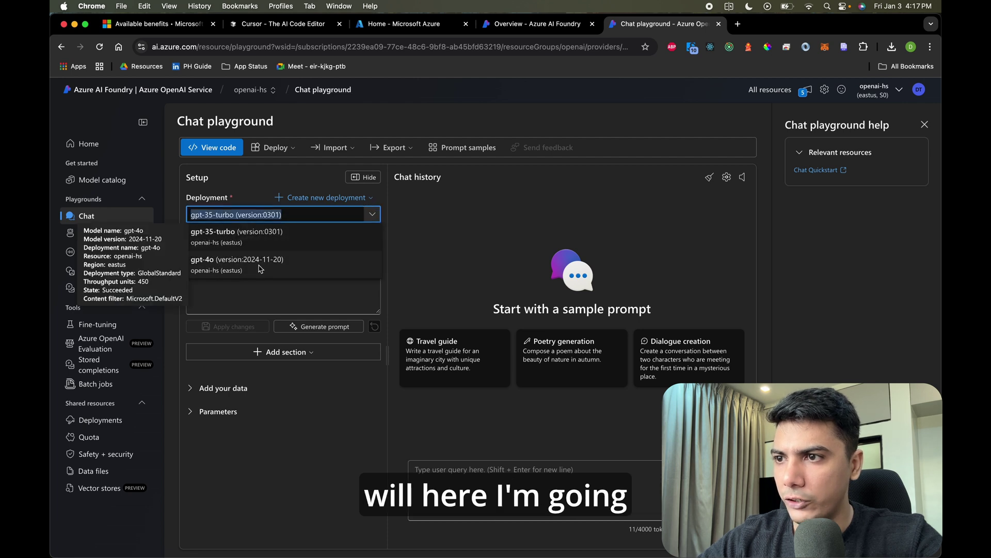
left_click(260, 268)
- Send the test message "Hi" to gpt-4o in the chat playground and highlight its reply
left_click(530, 487)
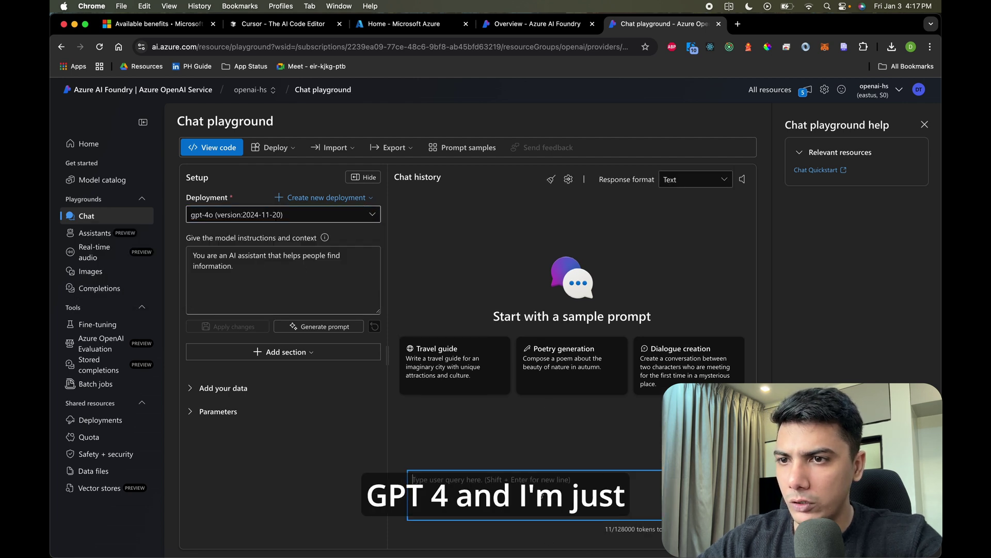
type("Hi")
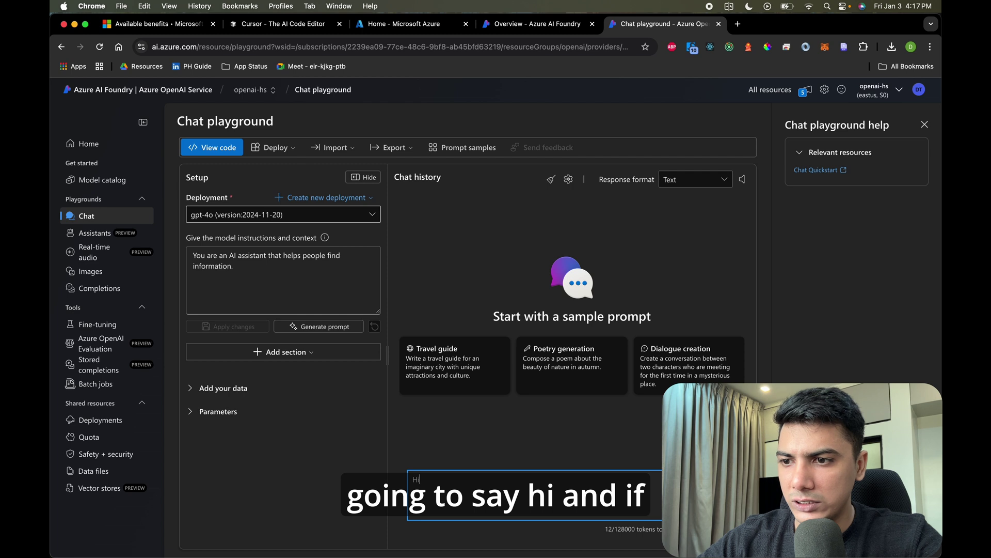
key("Return")
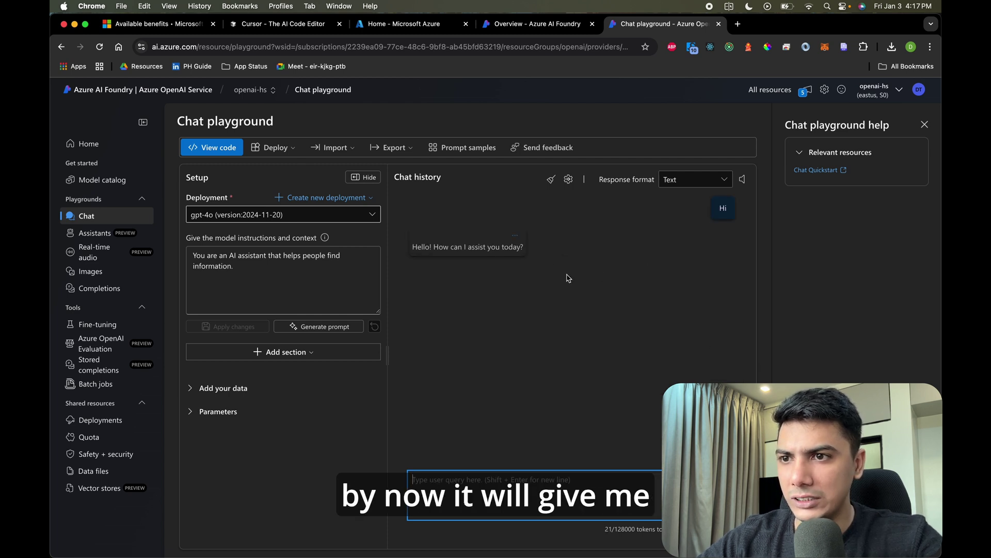
left_click_drag(414, 248, 531, 256)
left_click(530, 256)
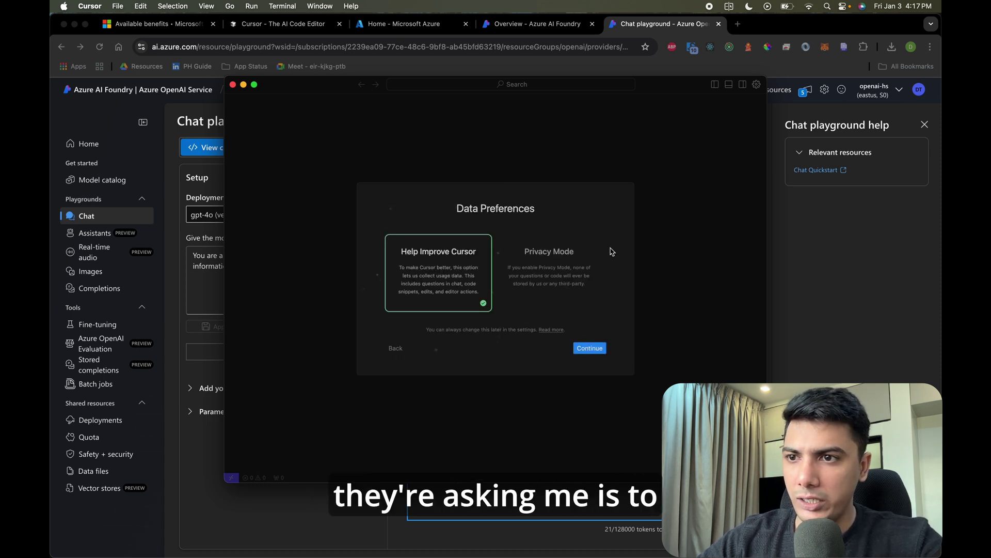
- Choose Privacy Mode as Cursor's data preference and proceed to log in
left_click(519, 254)
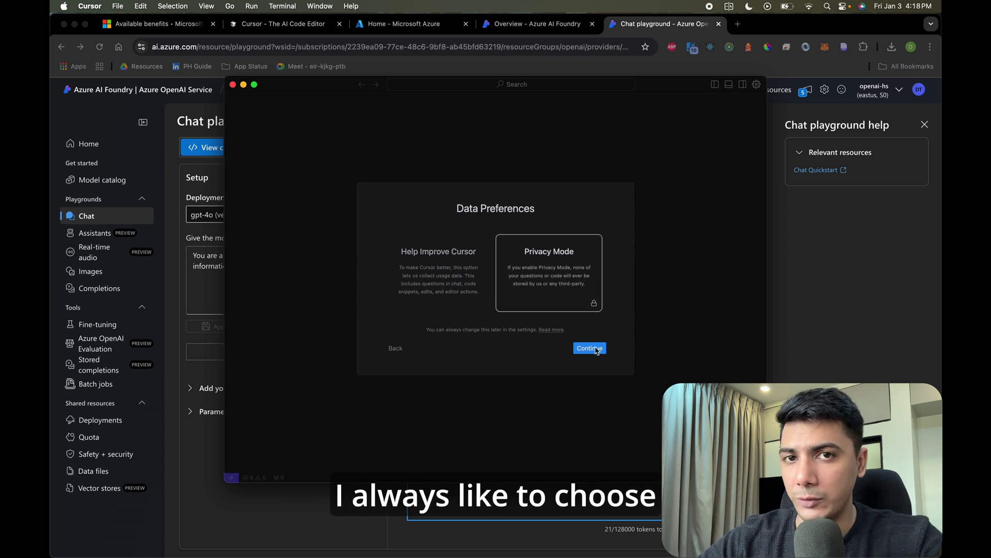
left_click(590, 348)
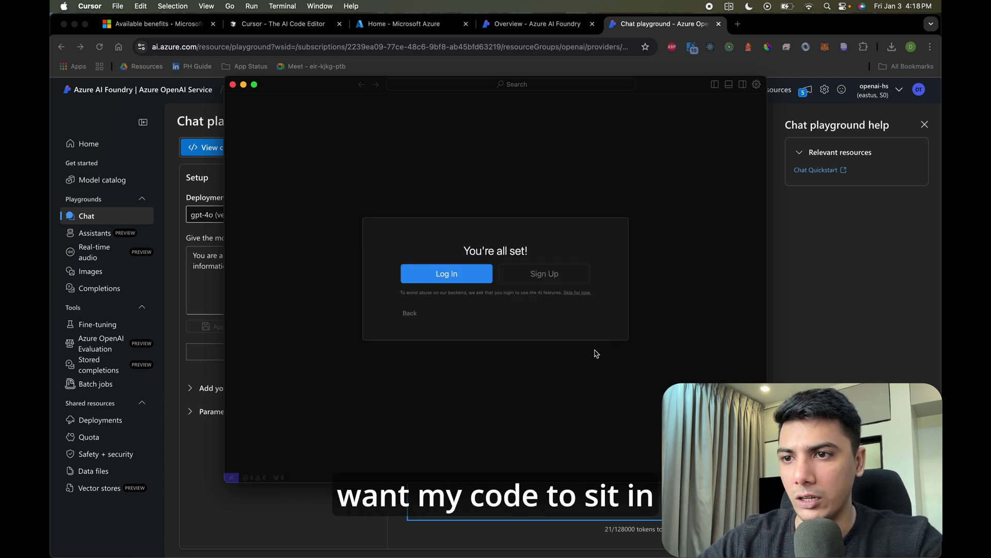
left_click(446, 275)
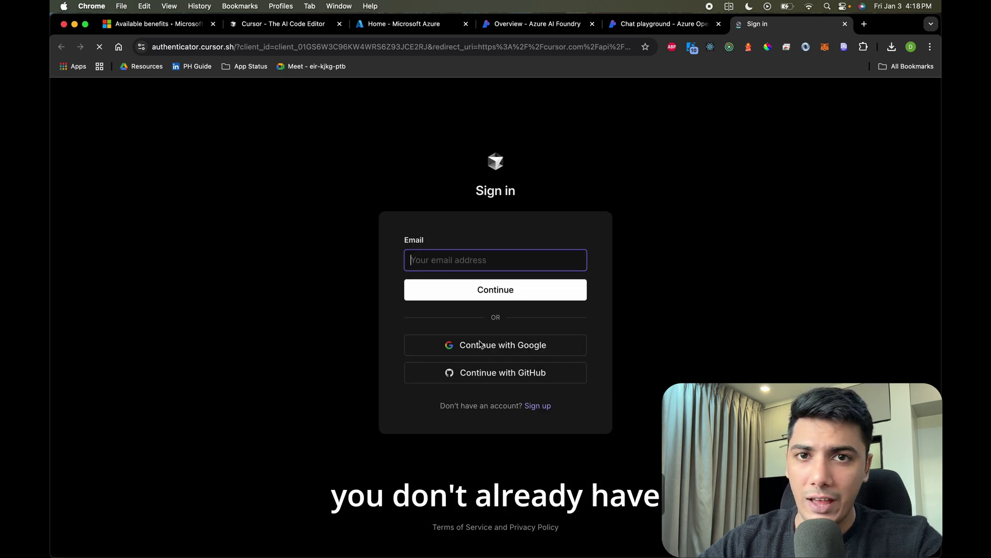
- Sign in with the Google account, approve the Cursor desktop login, and return to the Cursor app with its interface enlarged
left_click(505, 349)
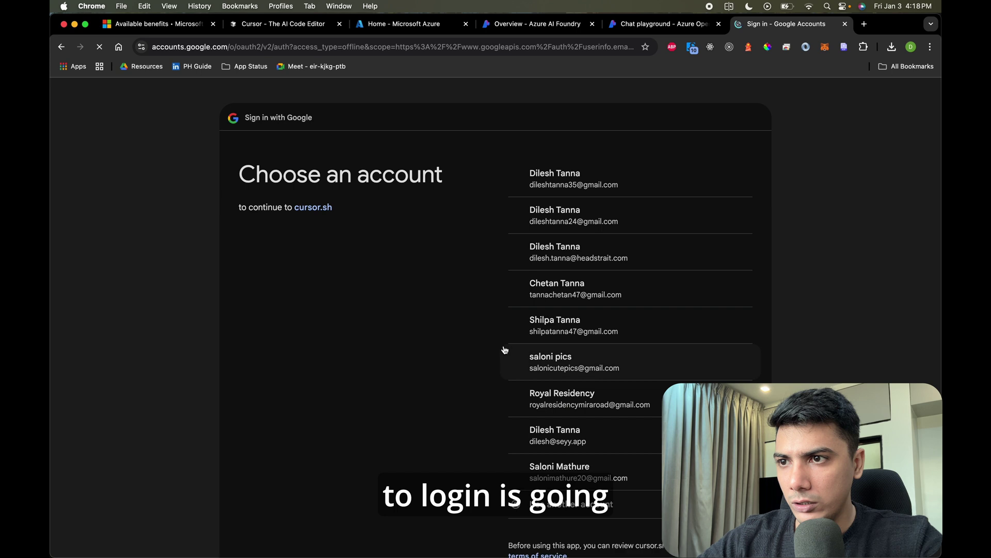
left_click(602, 178)
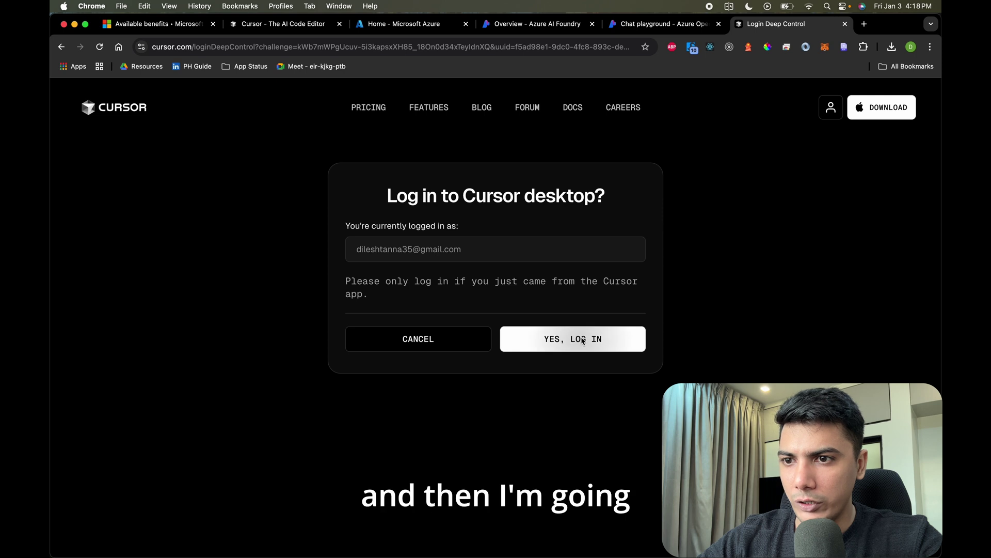
left_click(583, 342)
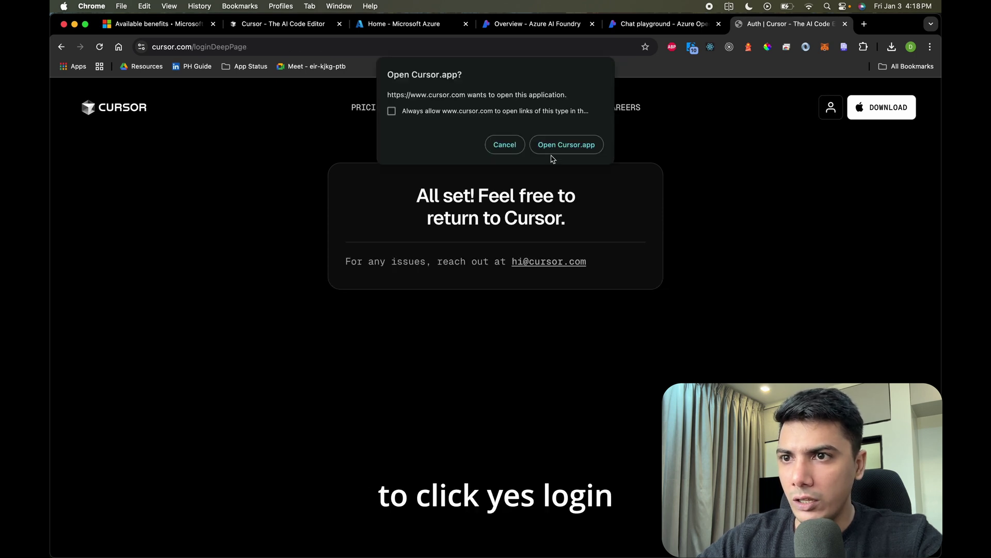
left_click(563, 146)
key("super+equal")
key("super+equal")
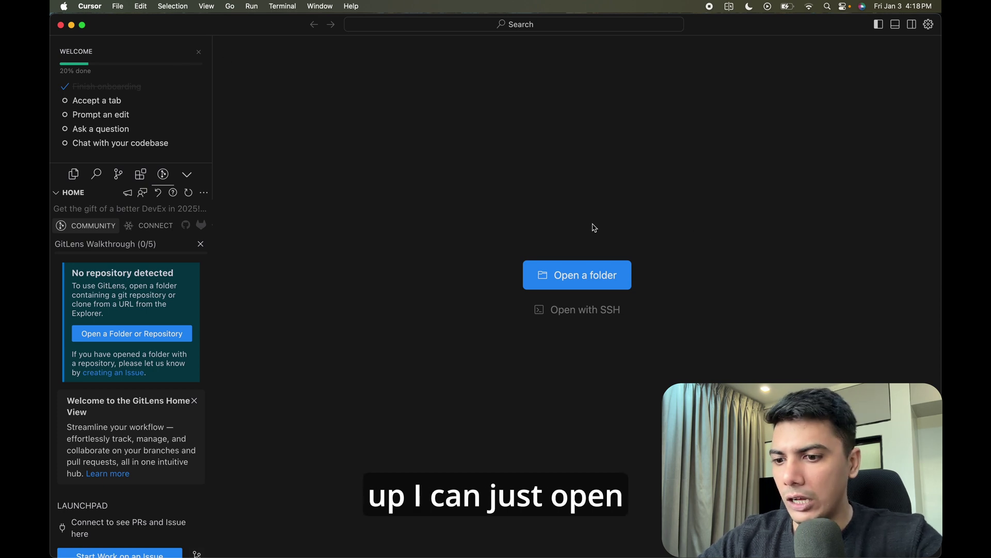
- Create a new text file and set its language mode to JavaScript
key("super+n")
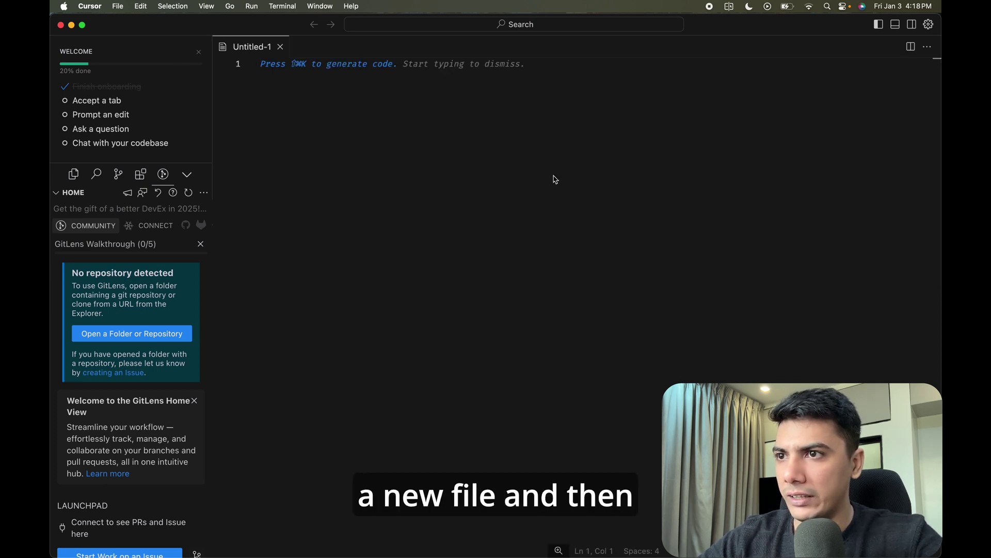
key("super+period")
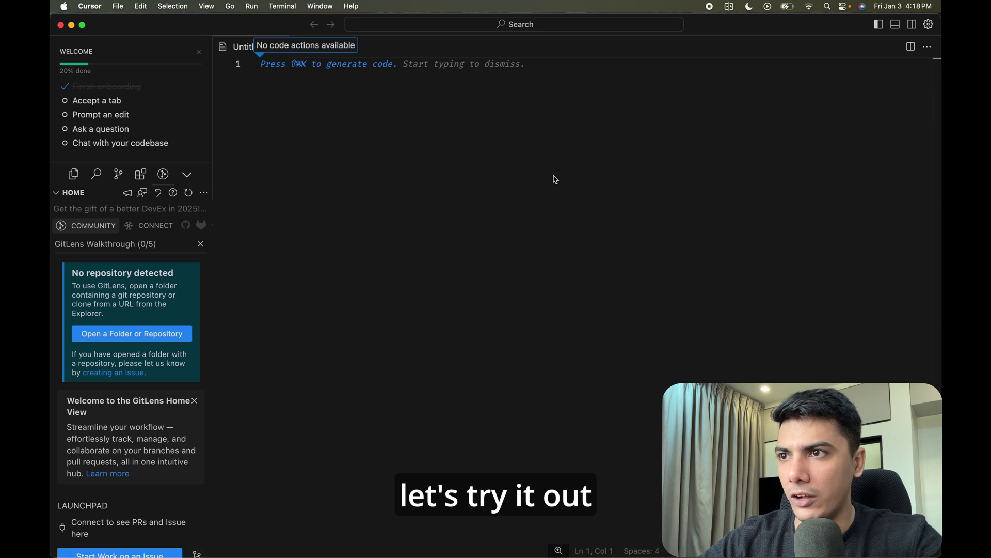
key("super+k")
type("m")
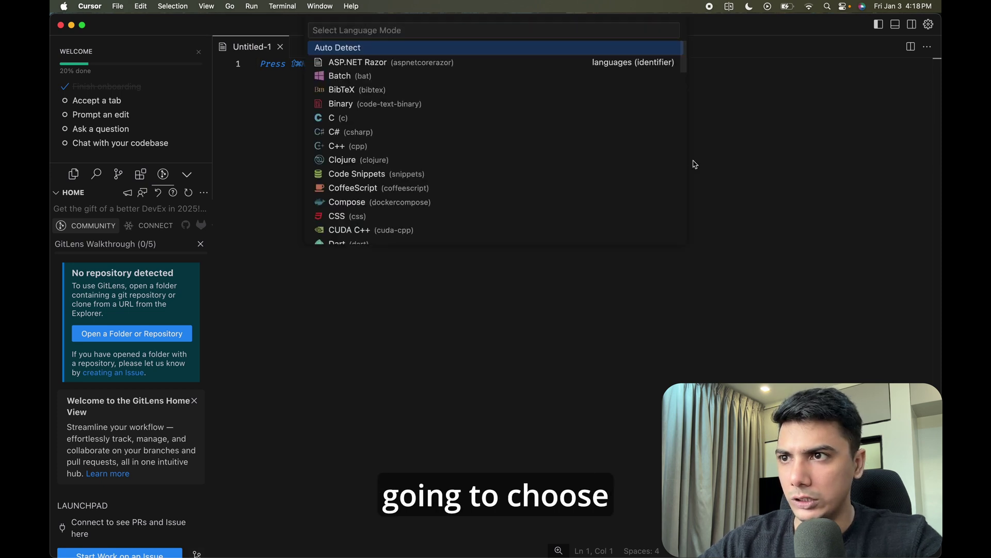
type("js")
key("Down")
key("Down")
key("Down")
key("Return")
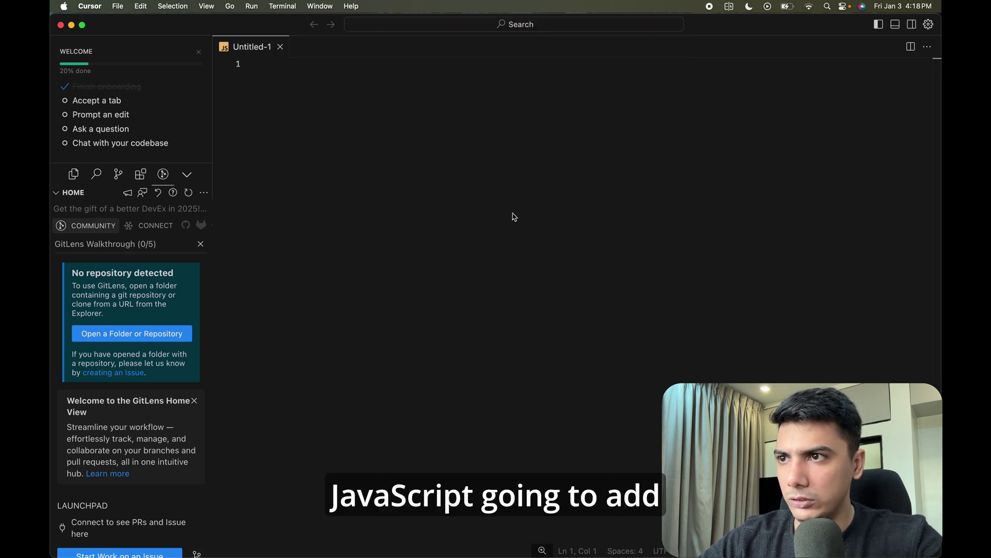
- Begin the comment "// 1. Create a" and accept the AI completions for the rest of the comment and the sumArray function with its test call
type("// ")
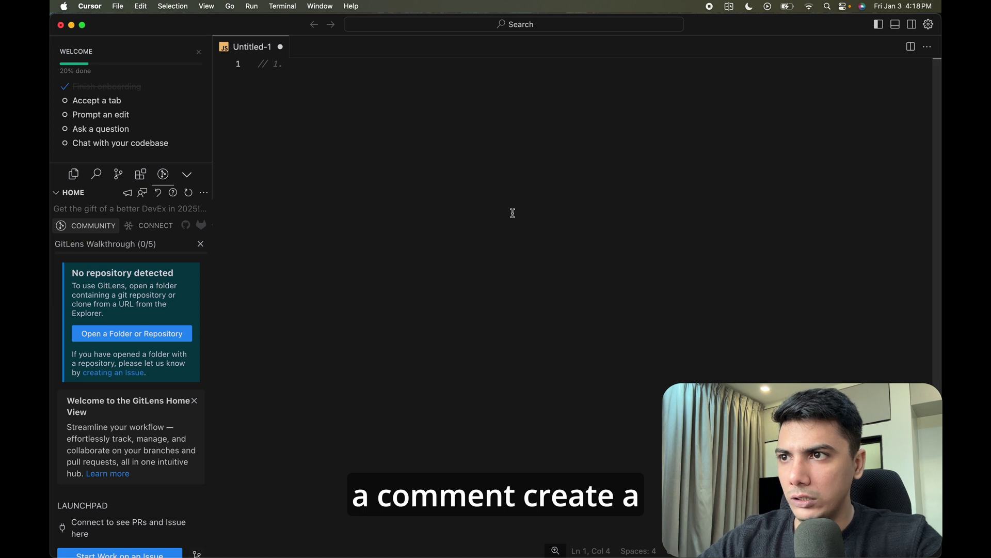
type("1. Cr")
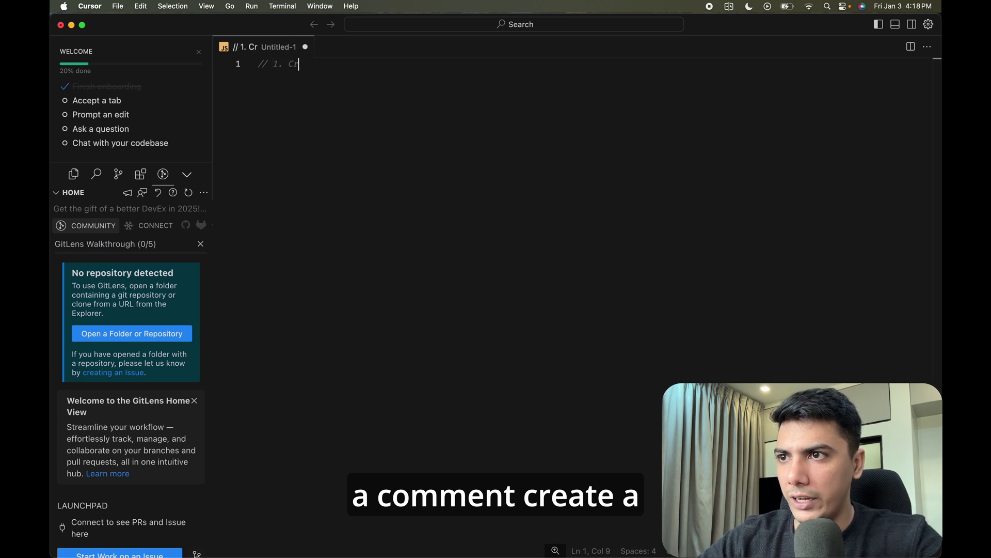
type("eate a")
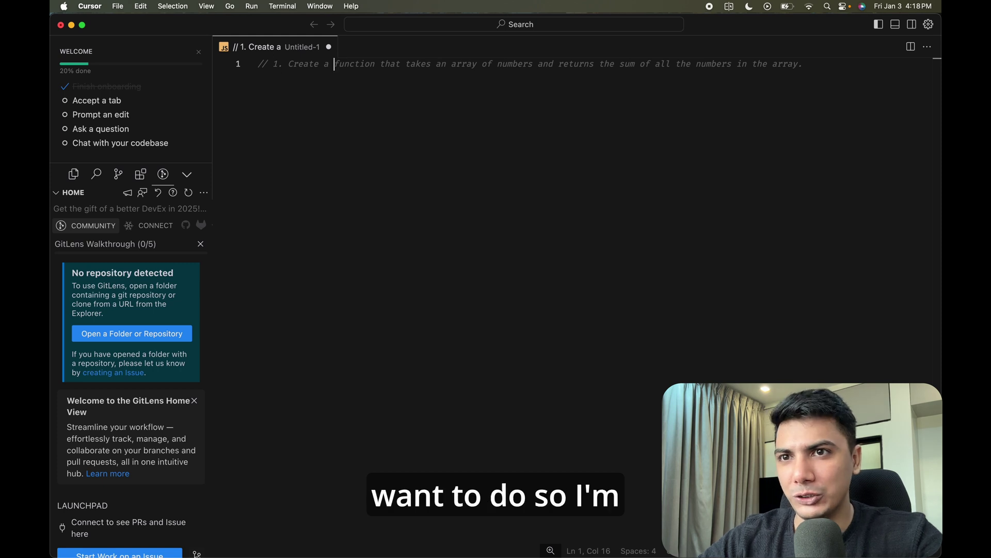
key("Tab")
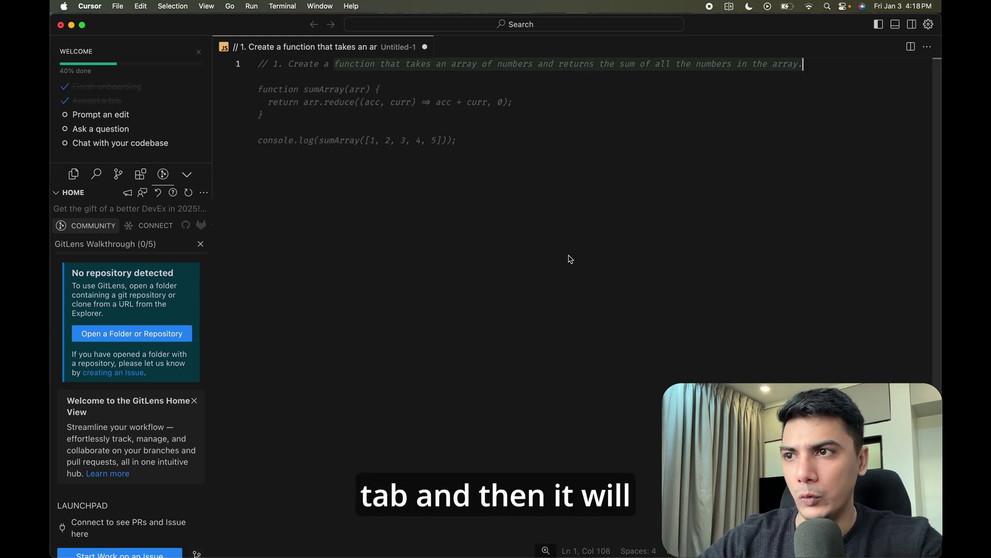
key("Tab")
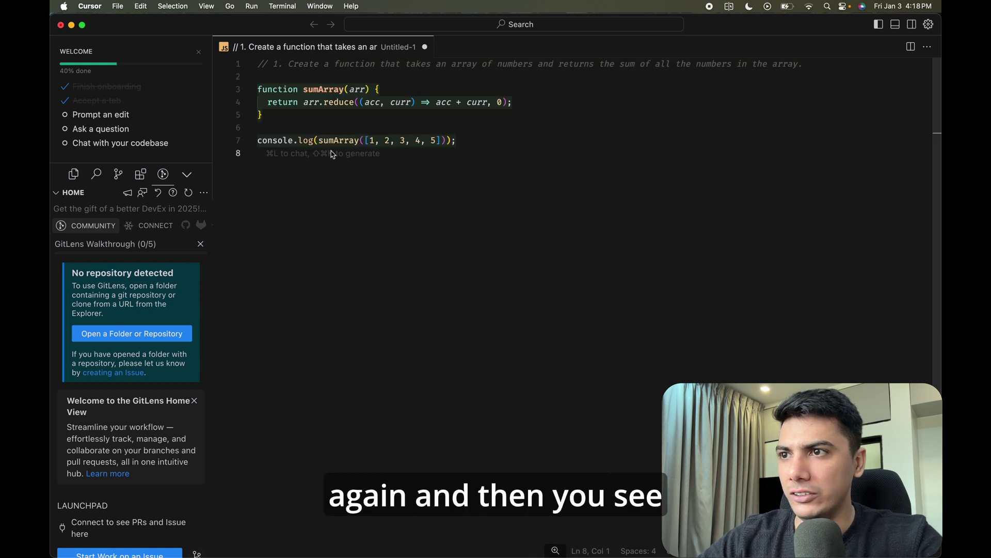
- Highlight the comment prompt and the generated sumArray code to review them, then clear the selection
key("super+a")
left_click(460, 214)
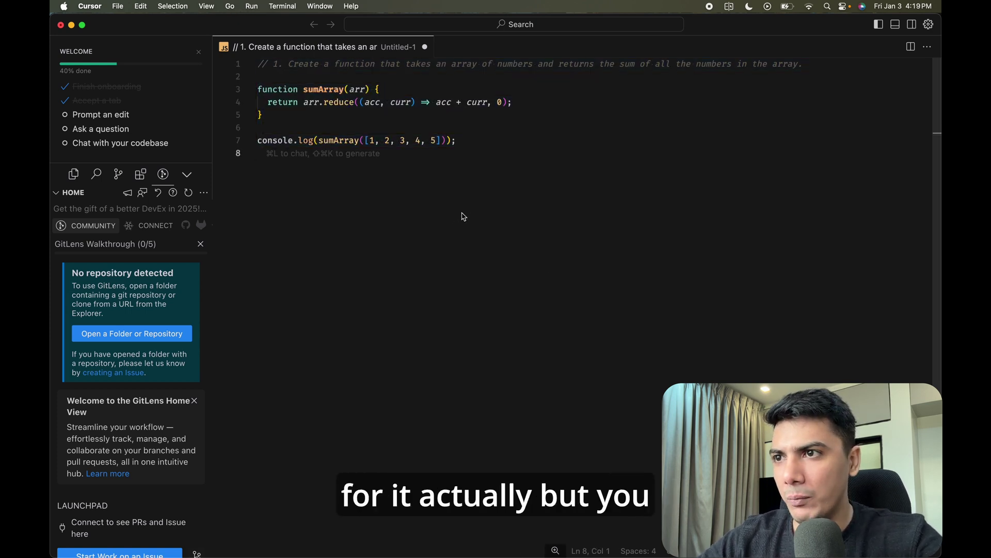
left_click_drag(290, 66, 810, 69)
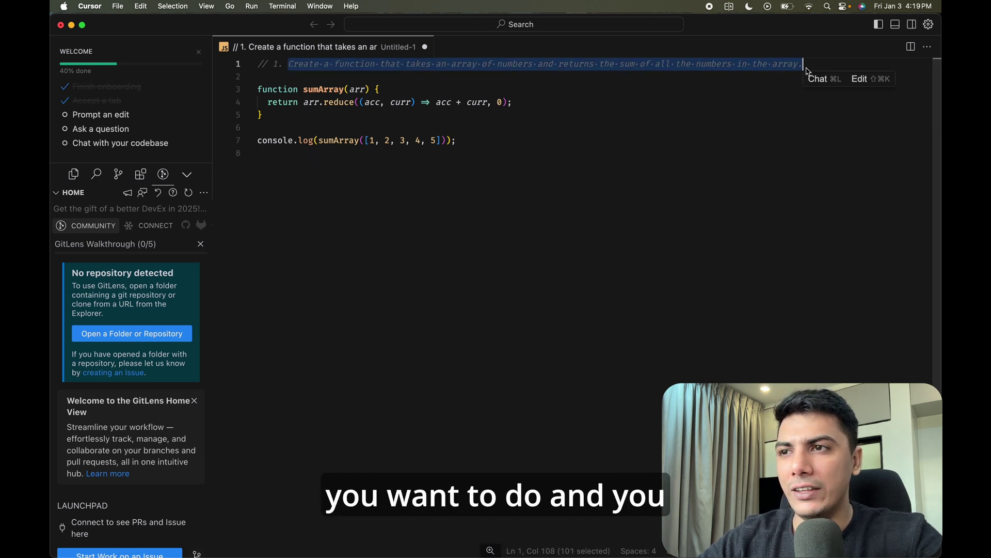
left_click_drag(367, 234, 252, 78)
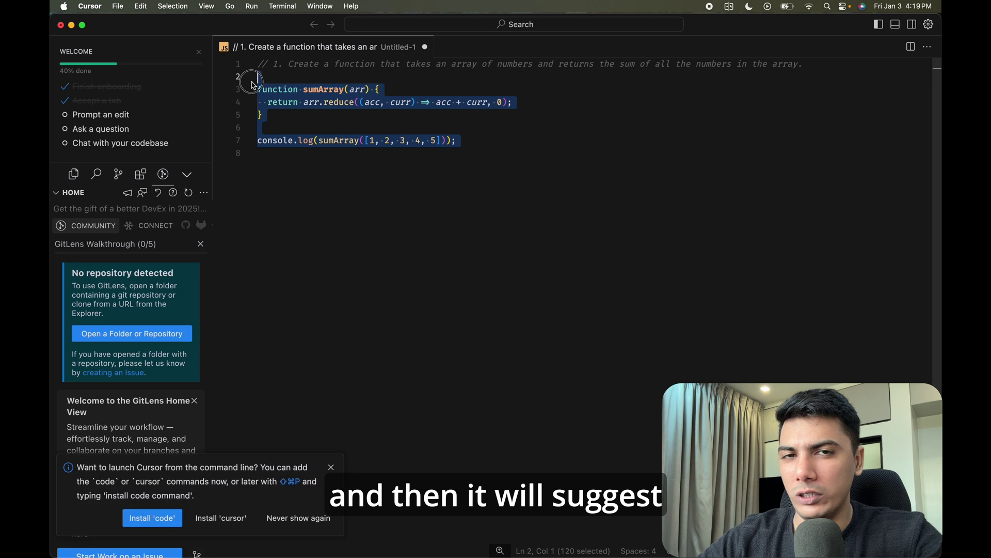
left_click(480, 296)
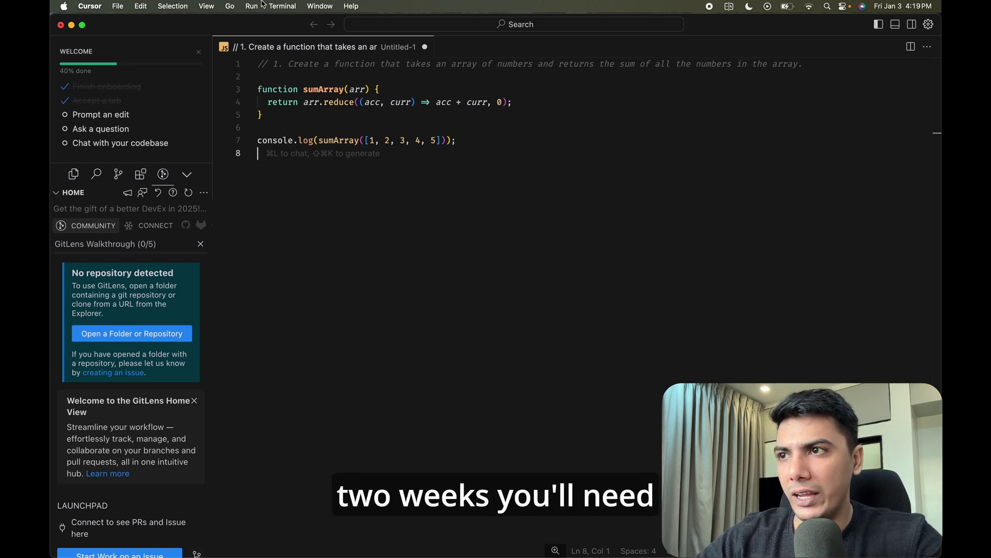
- Open the model options in Cursor Settings and find the Azure API Key section
left_click(120, 5)
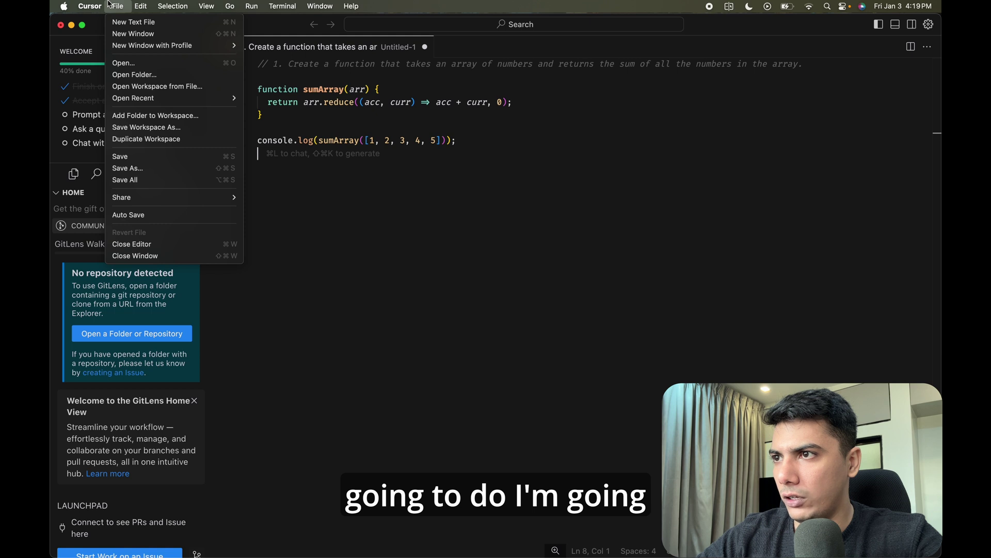
mouse_move(94, 4)
mouse_move(120, 41)
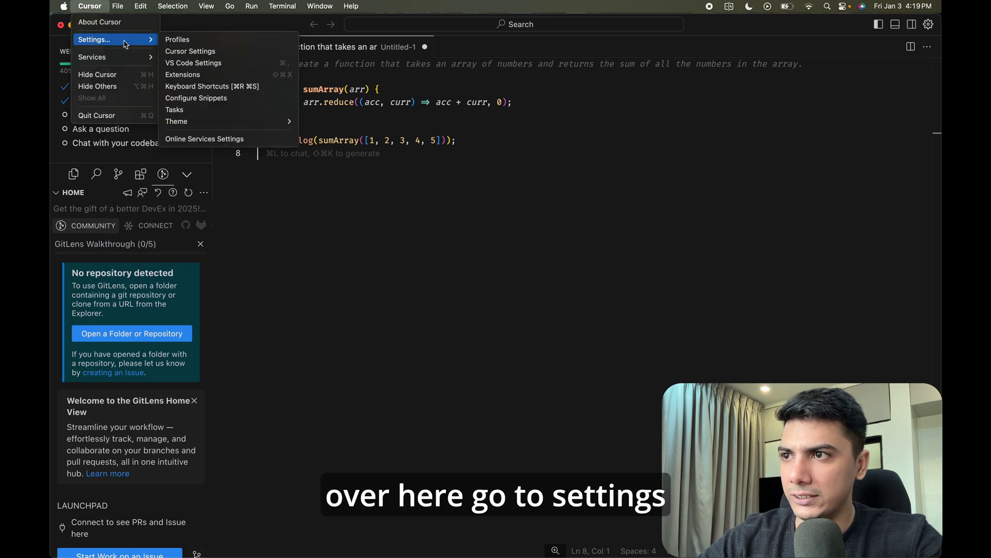
left_click(221, 55)
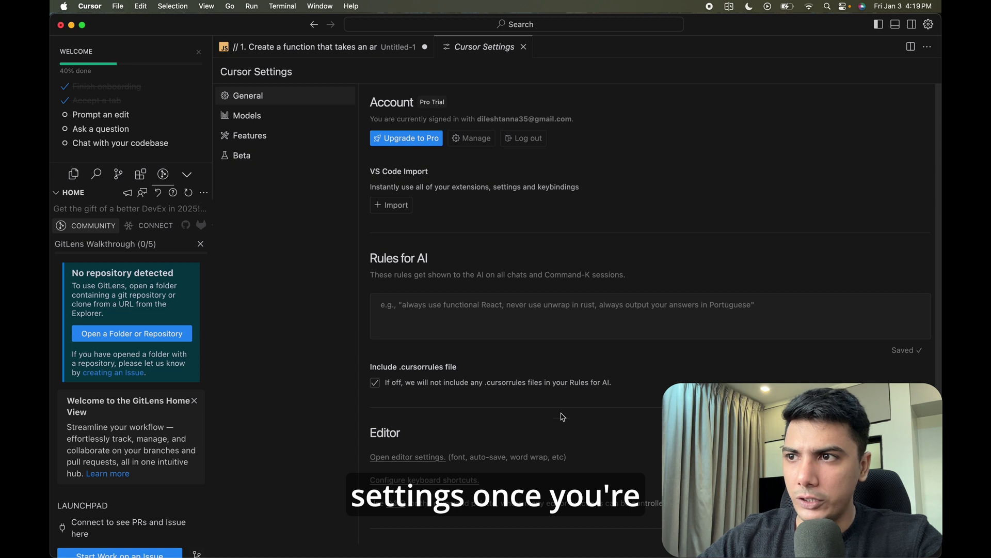
left_click(257, 116)
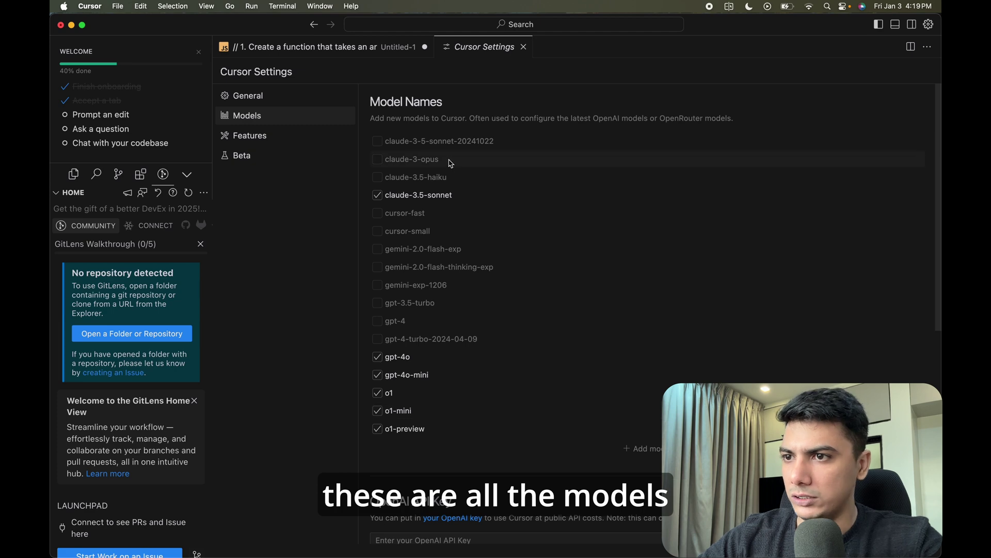
scroll(526, 464, "down", 6)
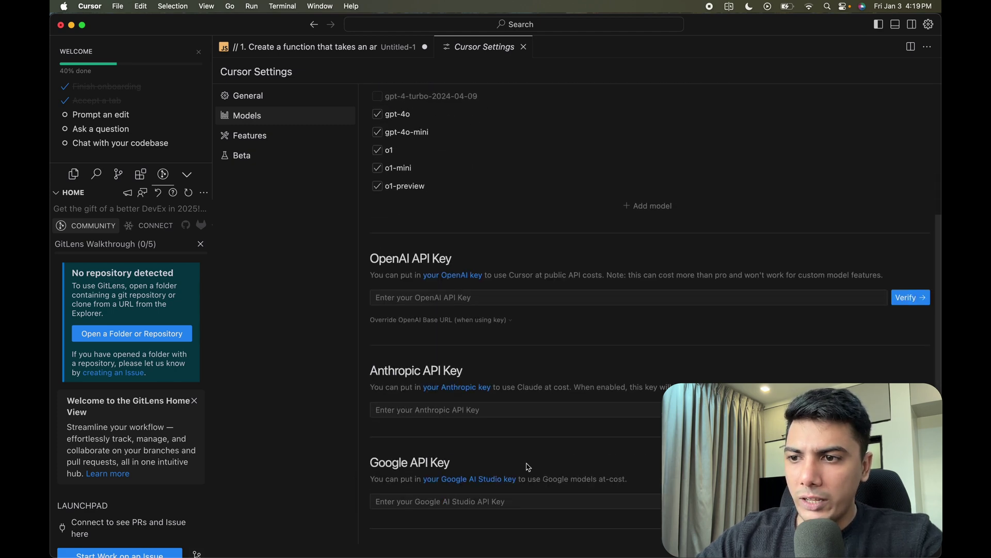
scroll(528, 466, "down", 2)
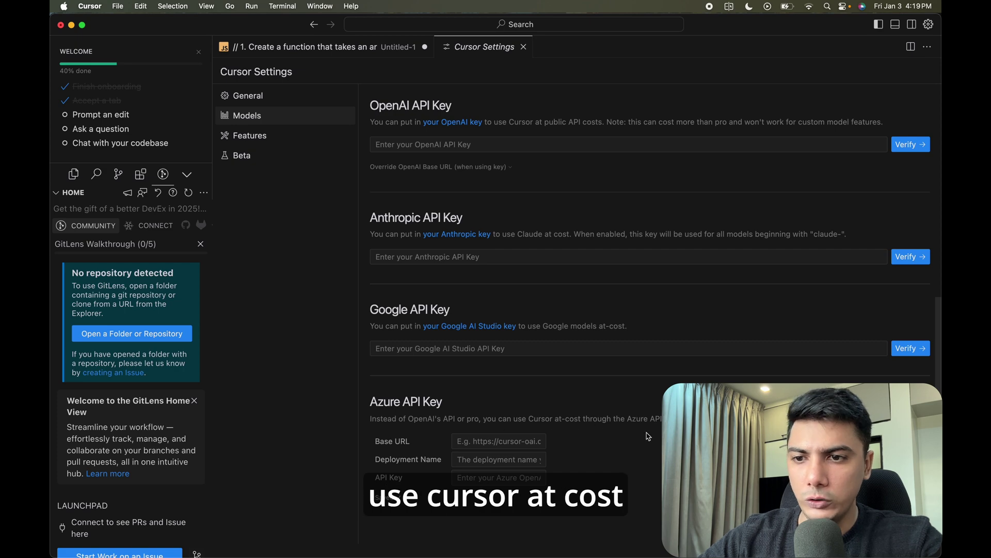
- Review the pricing plans on the Cursor website in Chrome, then return to the Azure API Key fields in Cursor
key("super+Tab")
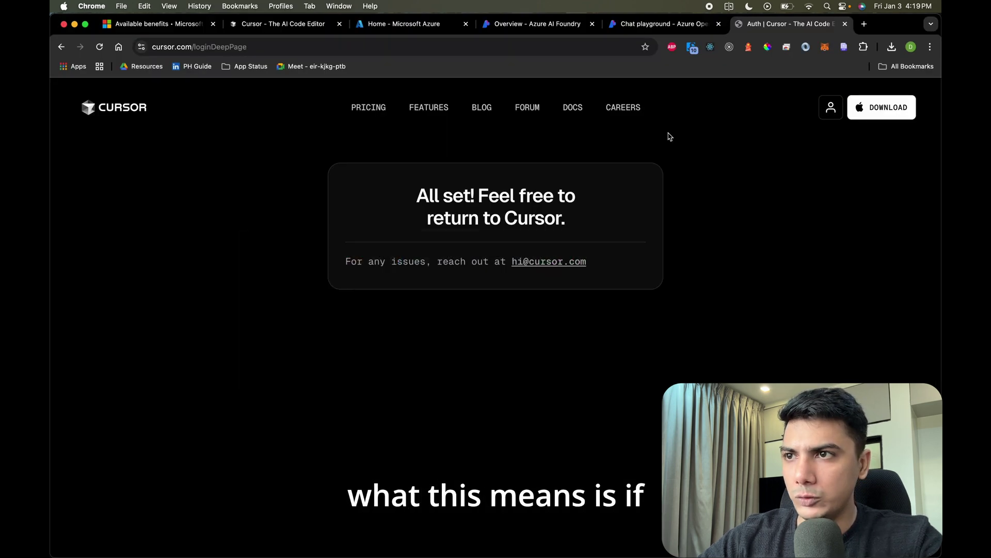
left_click(280, 24)
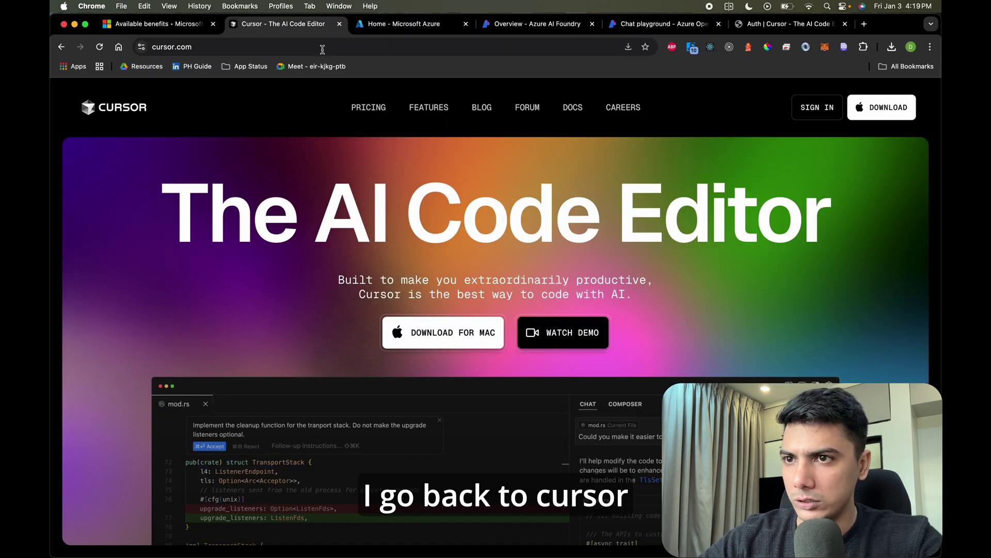
left_click(358, 109)
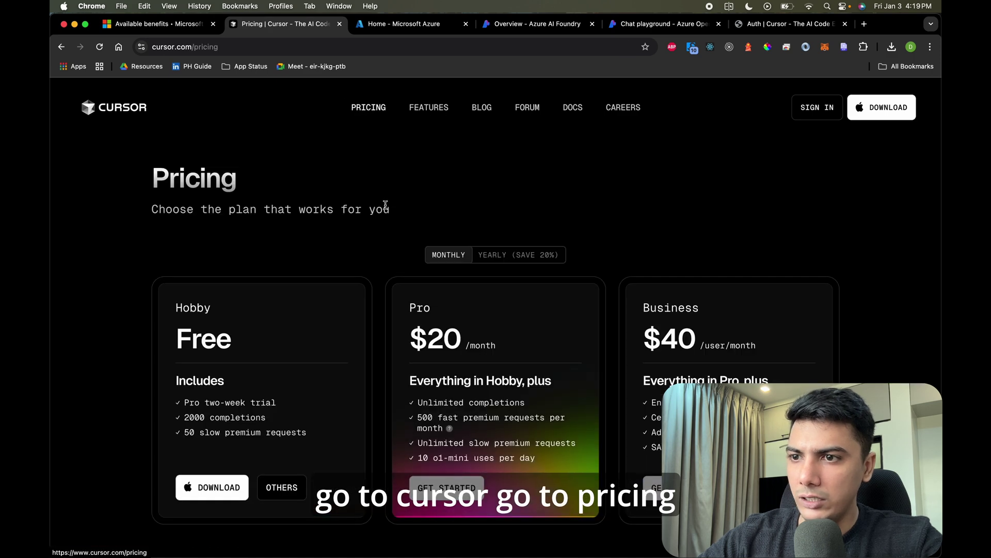
scroll(385, 206, "down", 1)
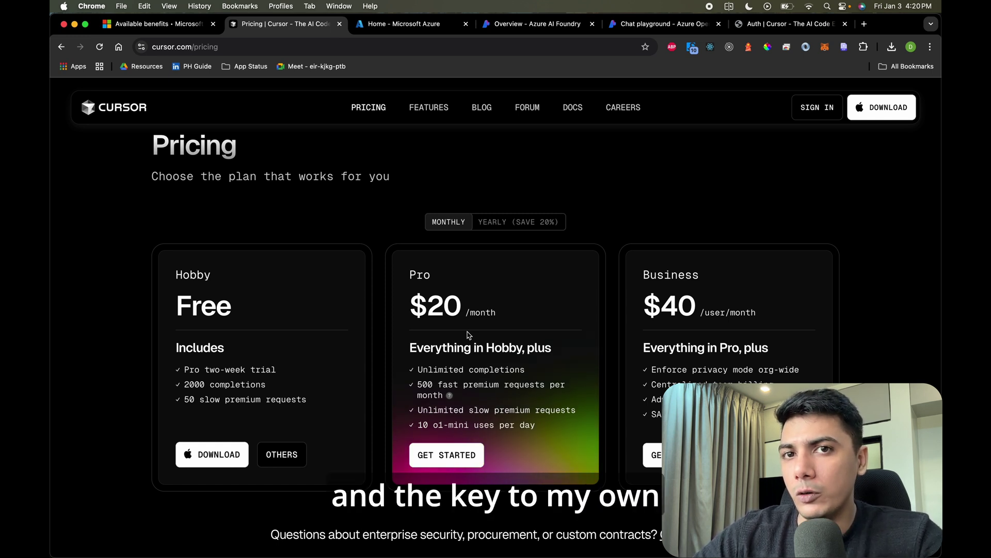
key("super+Tab")
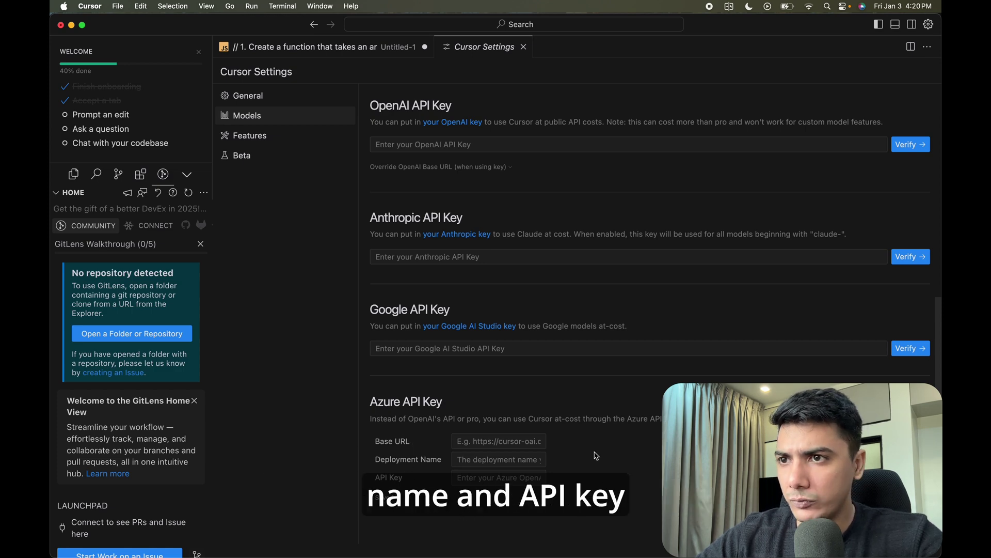
- Switch to Chrome and open the gpt-4o deployment's details in Azure AI Foundry to reach its endpoint and key
key("super+Tab")
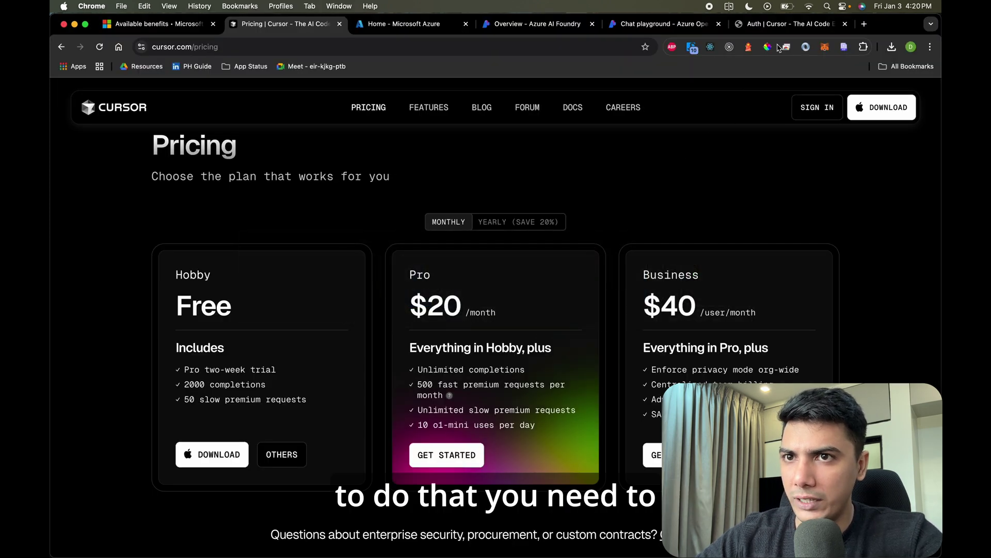
left_click(785, 24)
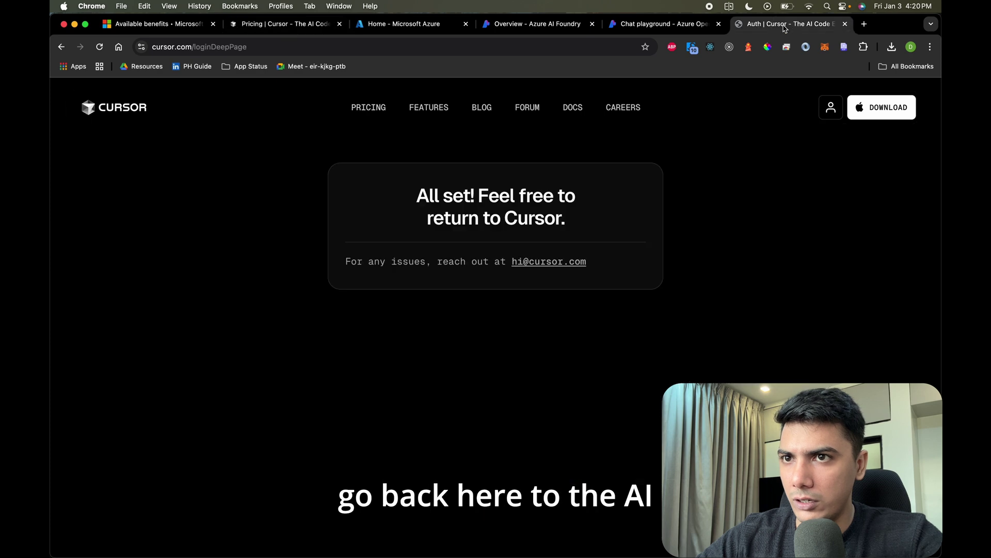
left_click(665, 24)
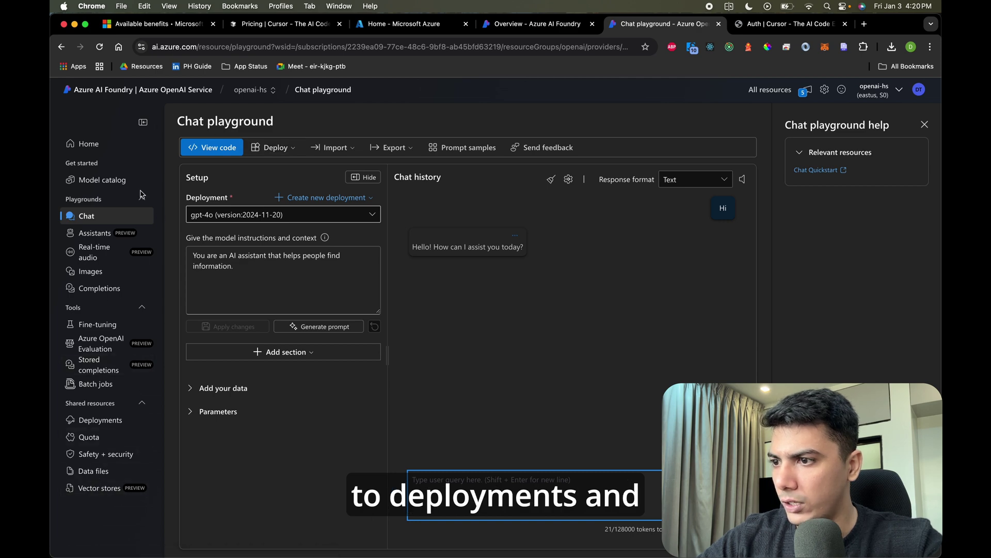
left_click(100, 419)
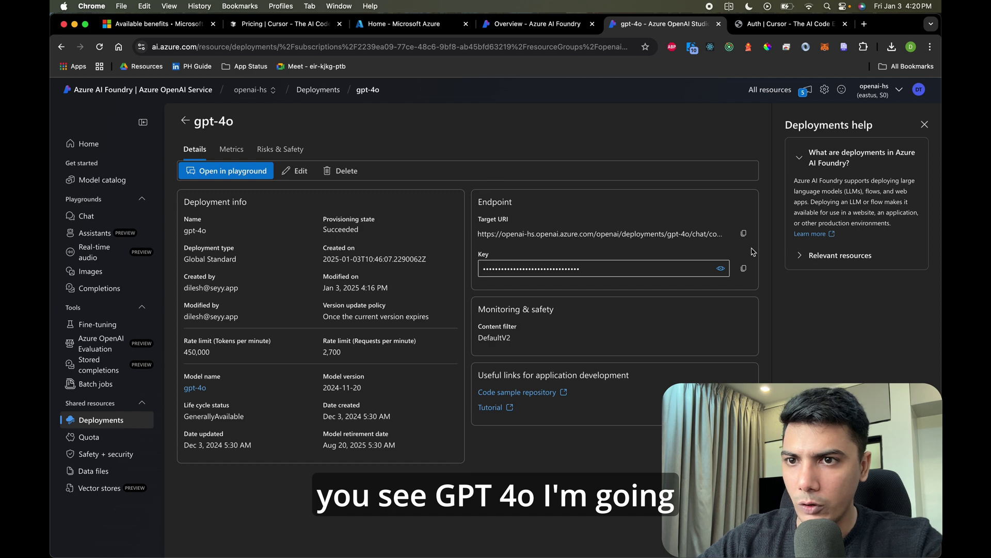
- Copy the gpt-4o deployment's target URI from Azure AI Foundry and paste it as the Azure Base URL in Cursor
key("super+equal")
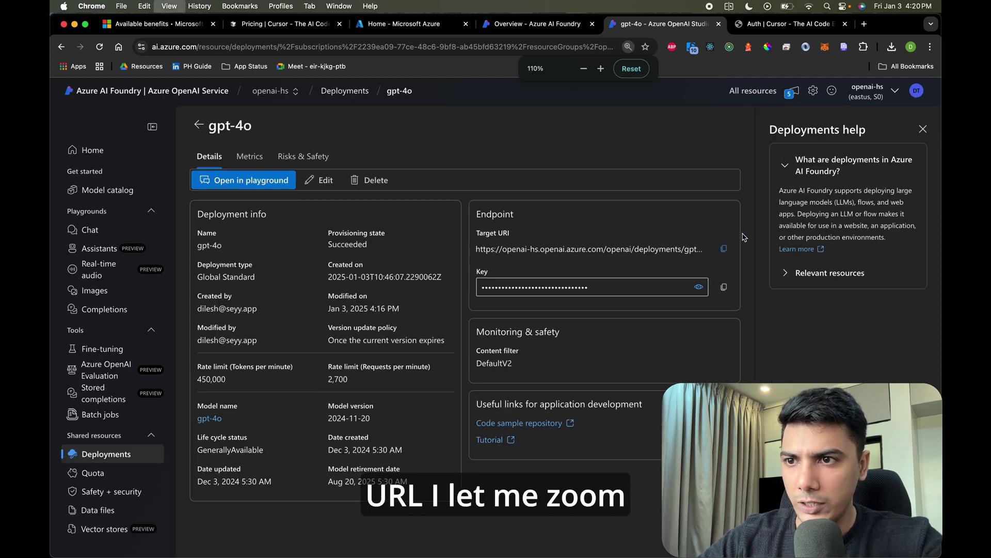
key("super+equal")
scroll(690, 256, "down", 1)
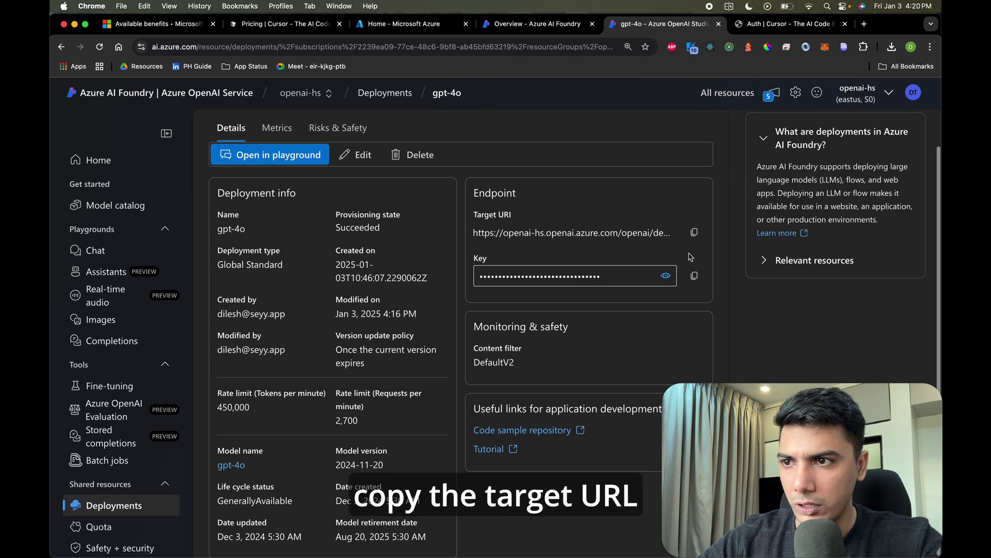
left_click(694, 232)
key("super+Tab")
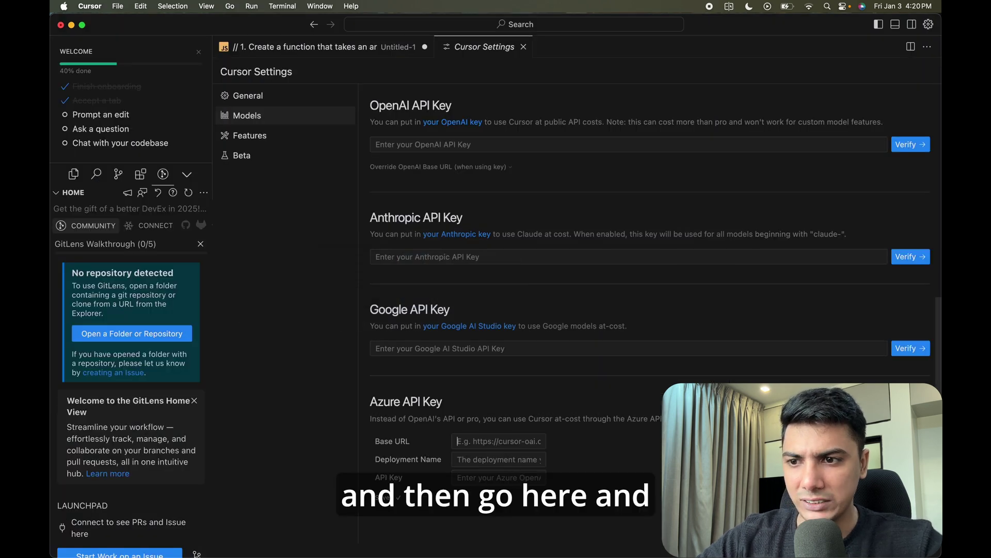
key("super+v")
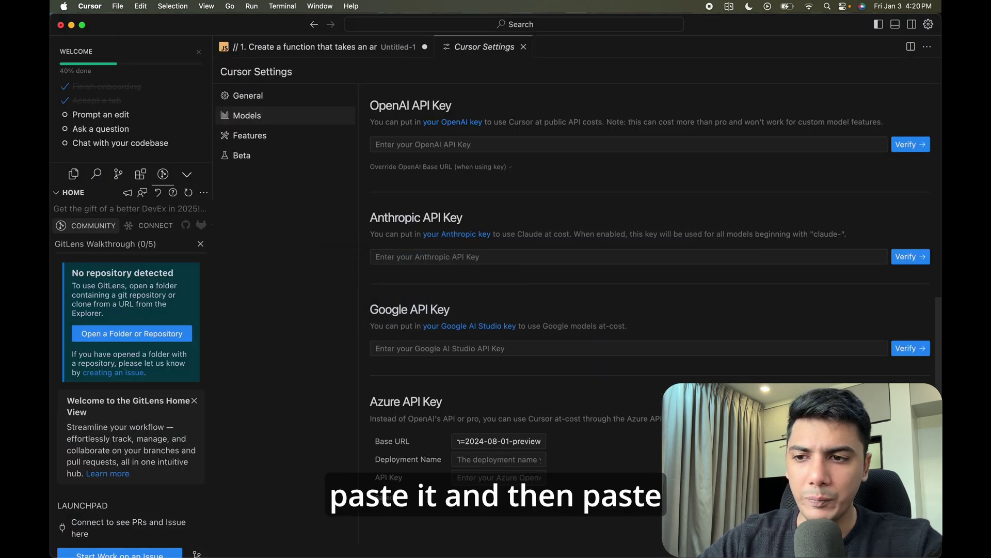
key("BackSpace")
key("BackSpace")
key("BackSpace")
key("BackSpace")
key("BackSpace")
key("BackSpace")
key("BackSpace")
key("BackSpace")
key("BackSpace")
key("BackSpace")
key("BackSpace")
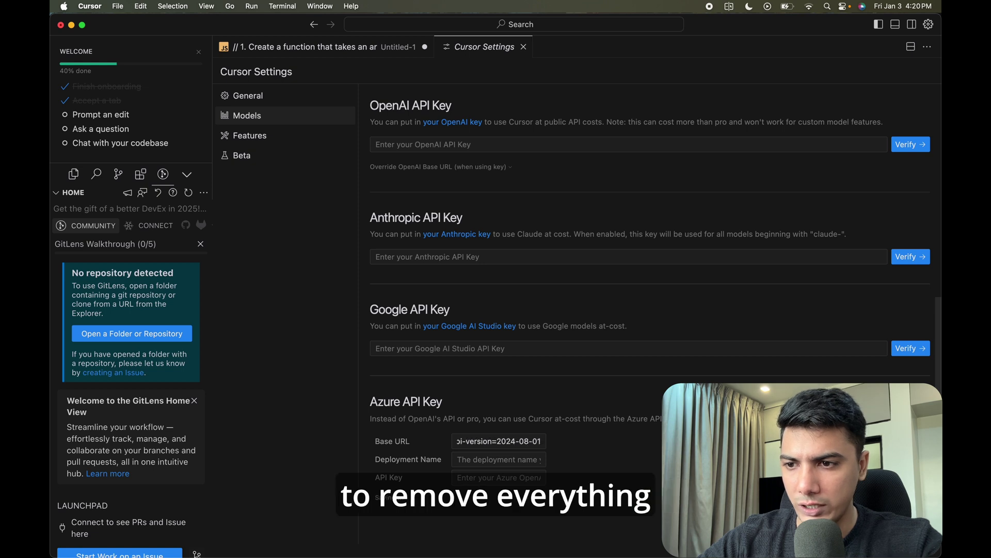
key("BackSpace")
key("BackSpace")
key("BackSpace")
key("BackSpace")
key("BackSpace")
key("BackSpace")
key("BackSpace")
key("BackSpace")
key("BackSpace")
key("BackSpace")
key("BackSpace")
key("BackSpace")
key("BackSpace")
key("BackSpace")
key("BackSpace")
key("BackSpace")
key("BackSpace")
key("BackSpace")
key("BackSpace")
key("BackSpace")
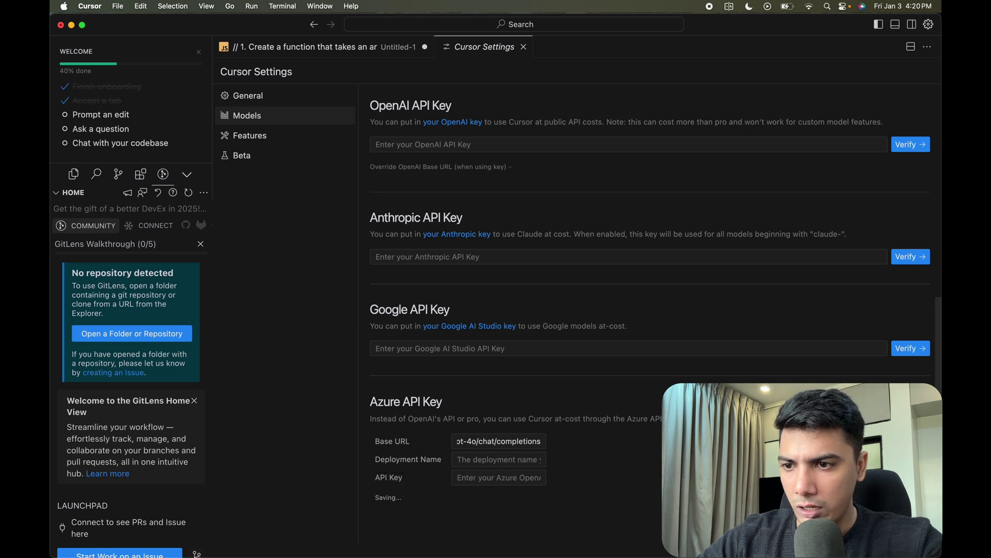
key("BackSpace")
key("BackSpace")
key("BackSpace")
key("BackSpace")
key("BackSpace")
key("BackSpace")
key("BackSpace")
key("BackSpace")
key("BackSpace")
key("BackSpace")
key("BackSpace")
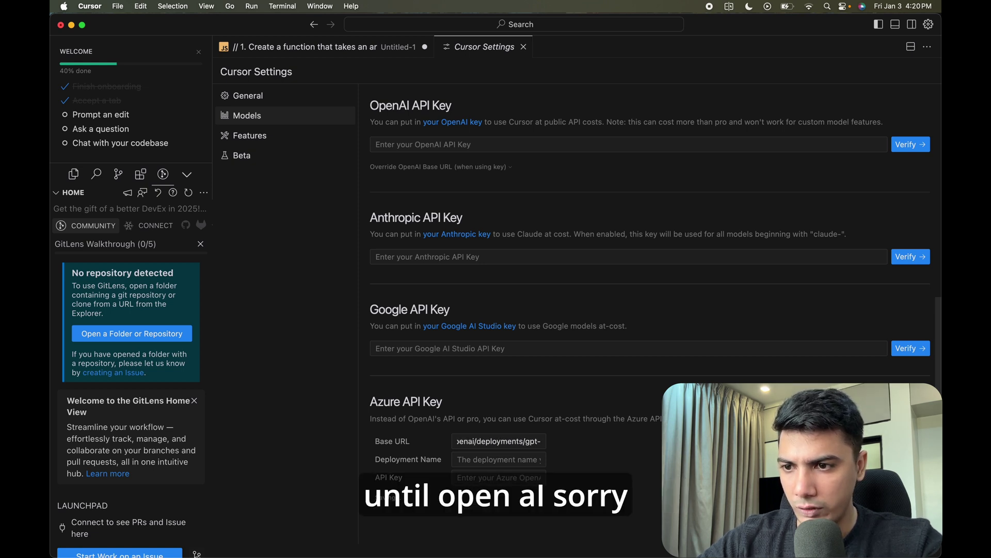
key("BackSpace")
key("BackSpace")
key("BackSpace")
key("BackSpace")
key("BackSpace")
key("BackSpace")
key("BackSpace")
key("BackSpace")
key("BackSpace")
key("BackSpace")
key("BackSpace")
key("BackSpace")
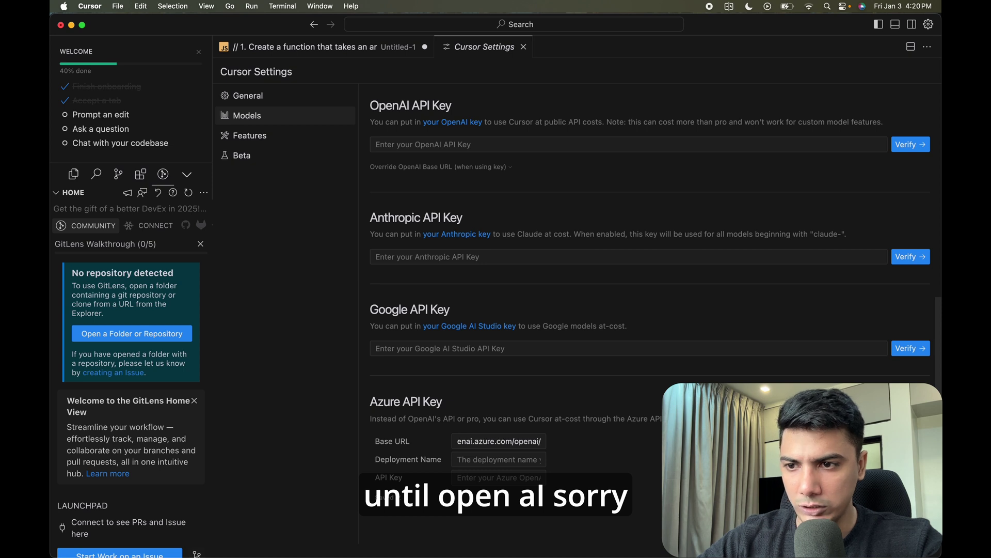
key("BackSpace")
key("BackSpace")
key("BackSpace")
key("BackSpace")
key("BackSpace")
key("BackSpace")
key("BackSpace")
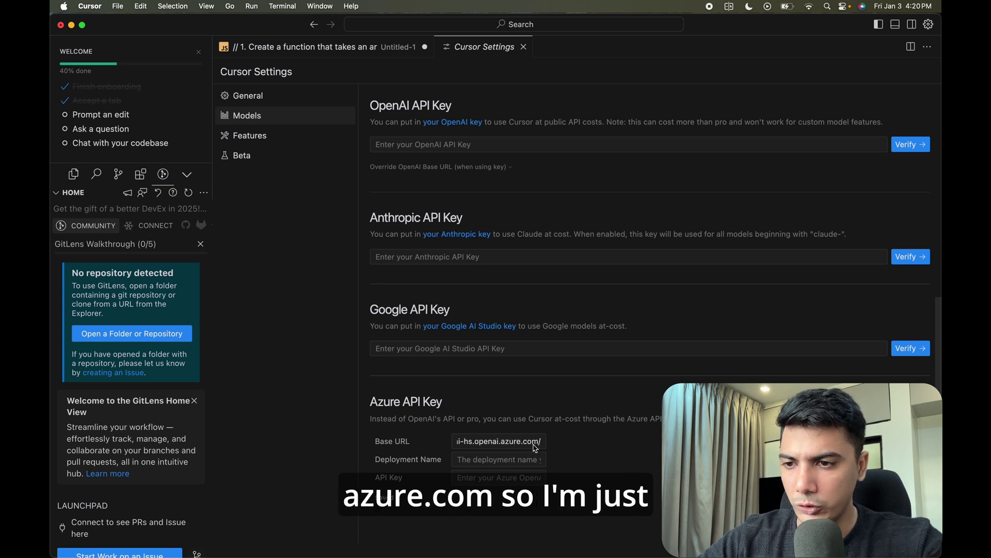
- Check the resource name portion of the Azure Base URL by highlighting its beginning, and review the rest of the address
key("alt+Left")
key("alt+Left")
key("alt+Left")
key("alt+Left")
key("alt+Left")
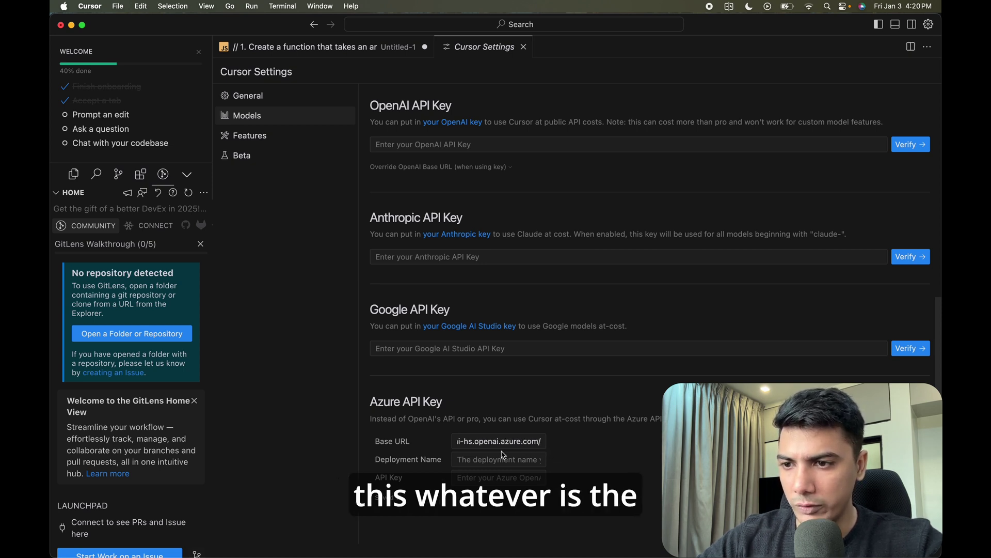
key("shift+alt+Right")
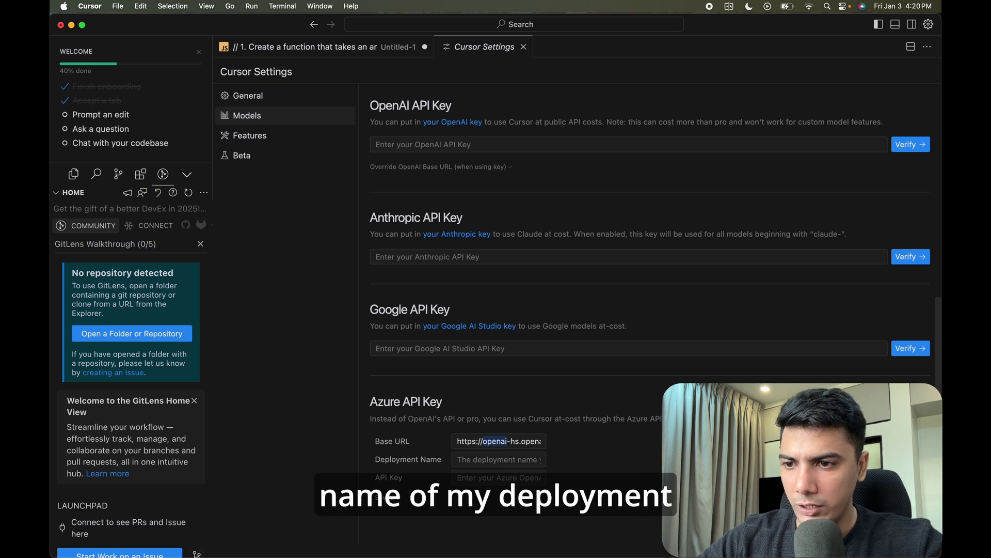
key("alt+Right")
key("alt+Right")
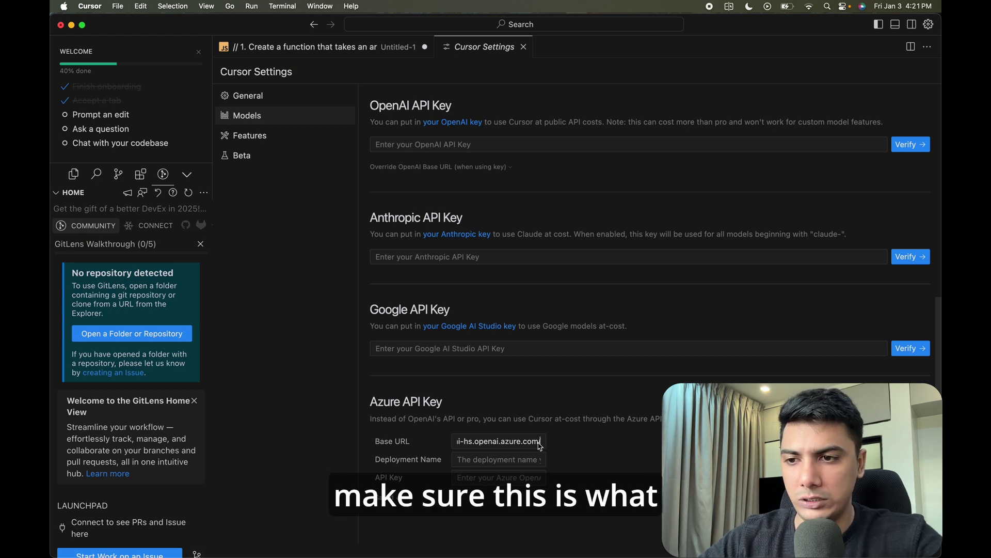
- Copy the deployment name gpt-4o from Azure AI Foundry in Chrome and enter it as the Deployment Name in Cursor's Azure settings
left_click(524, 464)
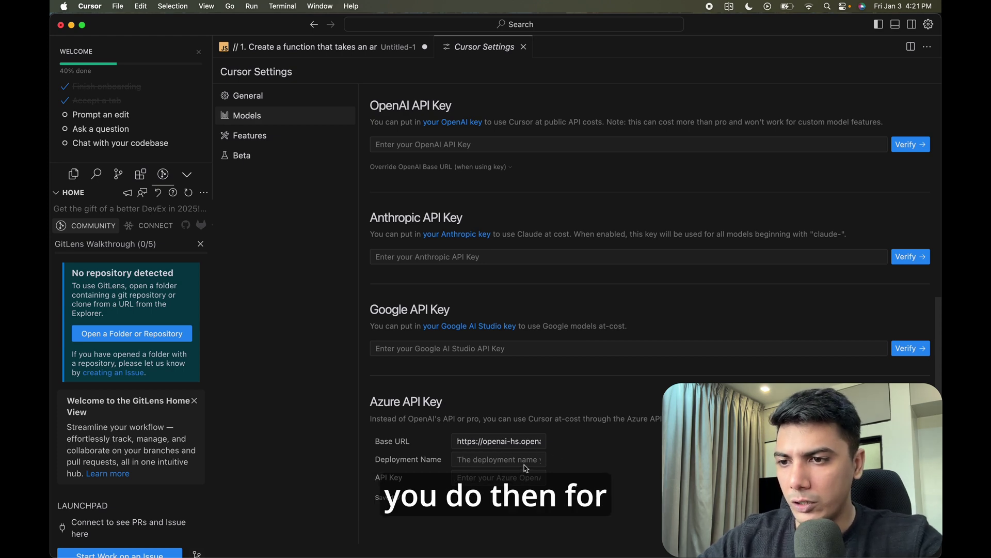
key("super+Tab")
left_click_drag(246, 229, 220, 232)
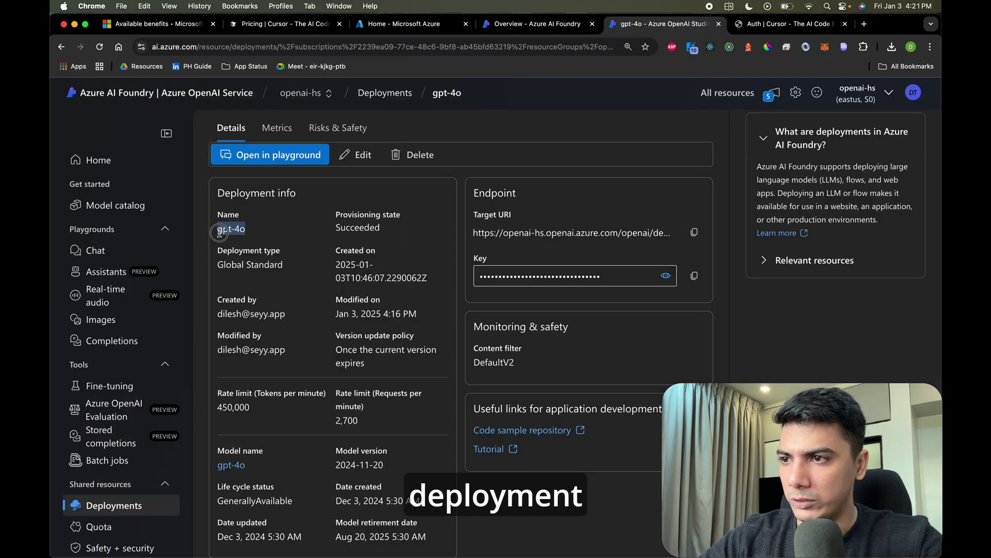
key("super+c")
key("super+Tab")
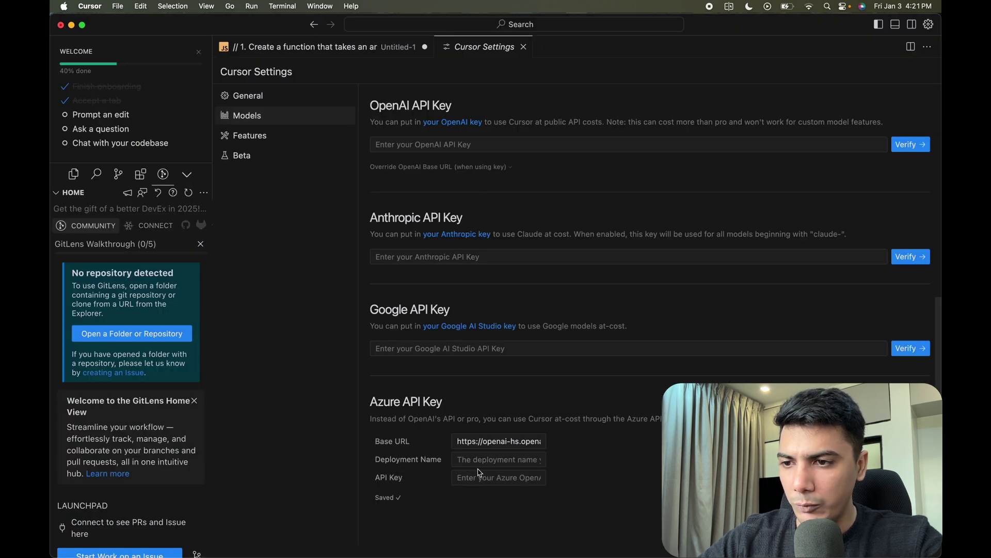
key("super+v")
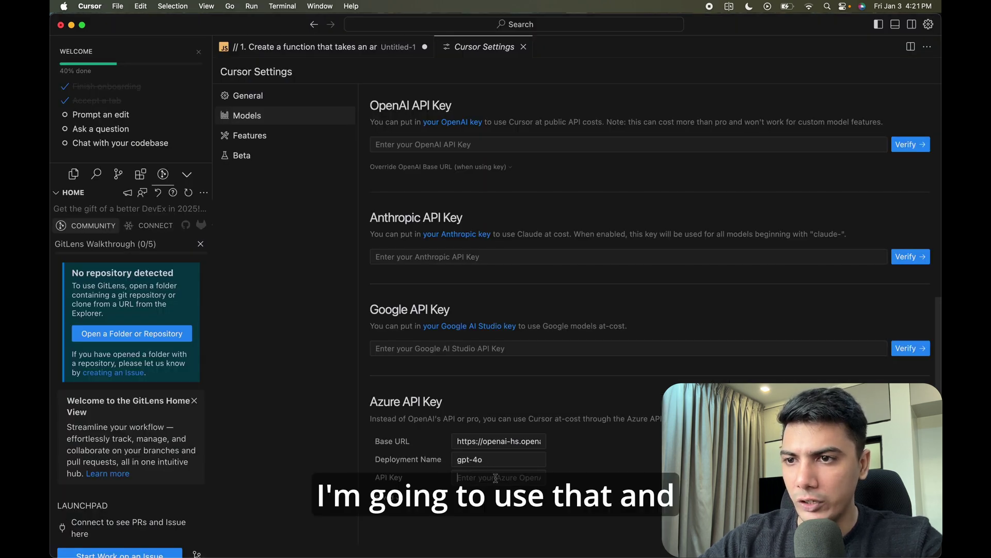
- Copy the deployment's key from Azure AI Foundry in Chrome and paste it as the Azure API Key in Cursor
key("super+Tab")
left_click(694, 278)
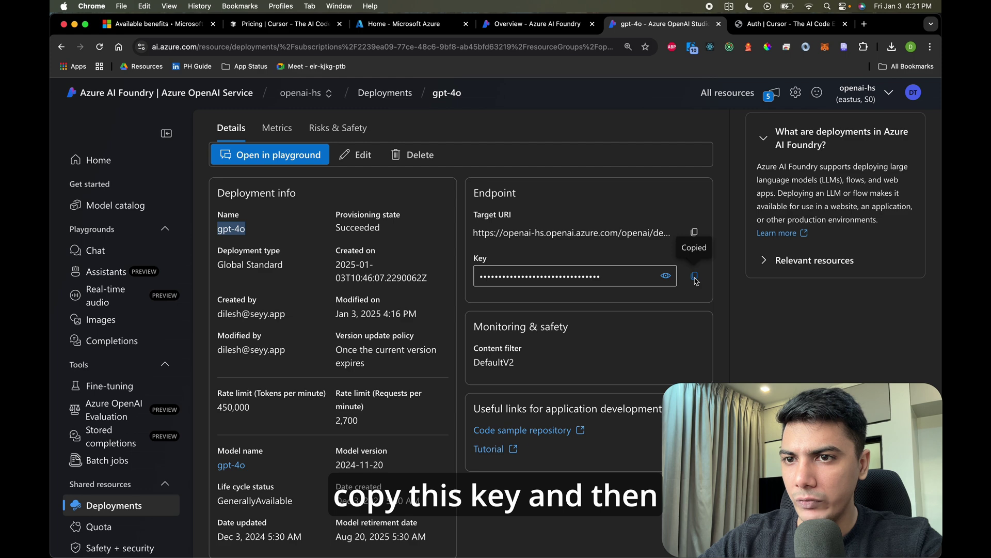
key("super+Tab")
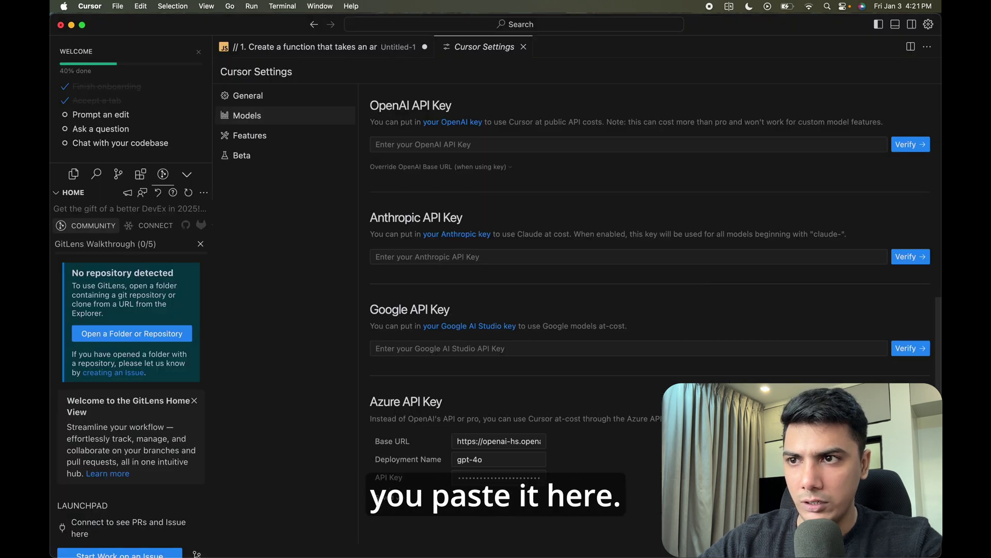
- Disable the models claude-3.5-sonnet, gpt-4o-mini, o1, o1-mini and o1-preview, leaving gpt-4o enabled, and return to the Azure API Key section
scroll(710, 169, "up", 6)
scroll(710, 169, "up", 1)
left_click(406, 160)
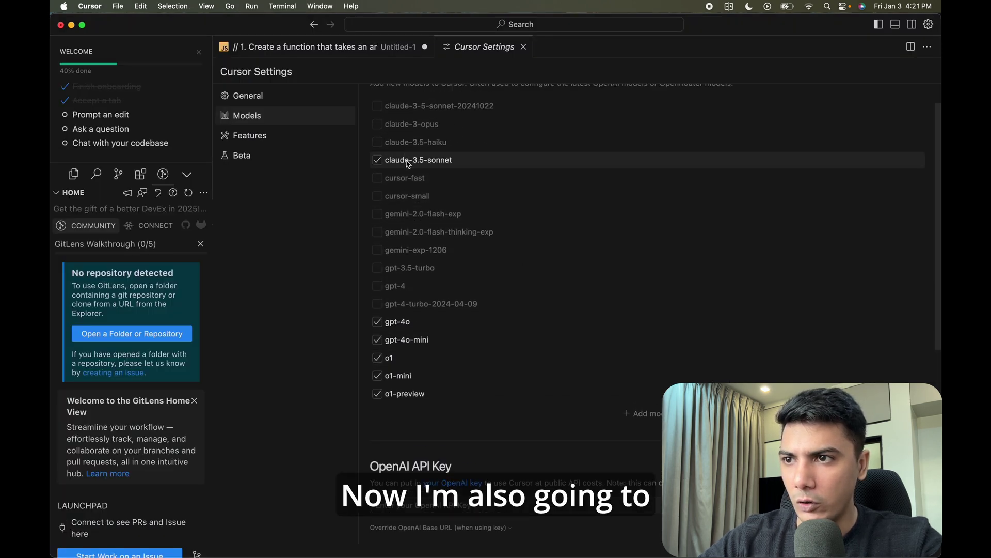
left_click(396, 341)
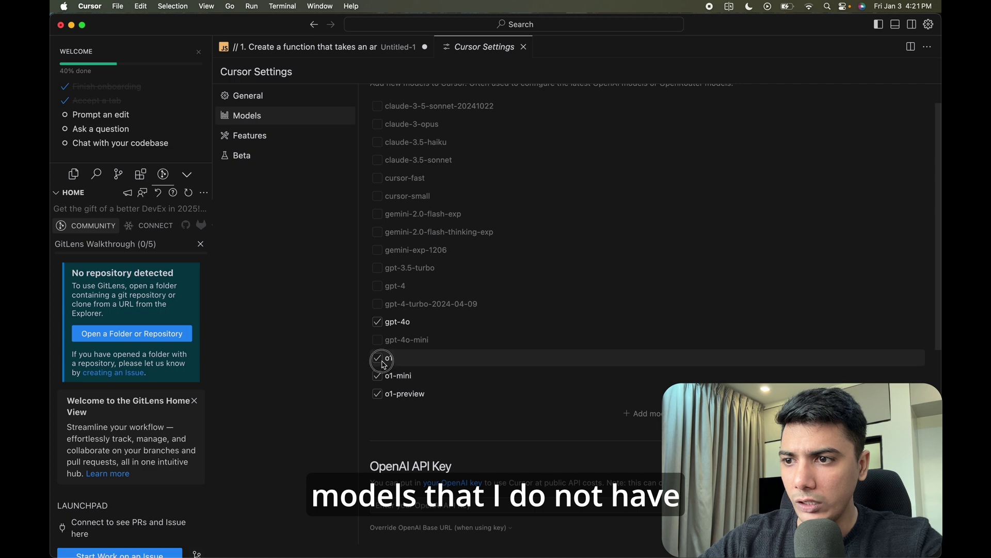
left_click(386, 358)
left_click(381, 375)
left_click(381, 400)
scroll(655, 281, "up", 1)
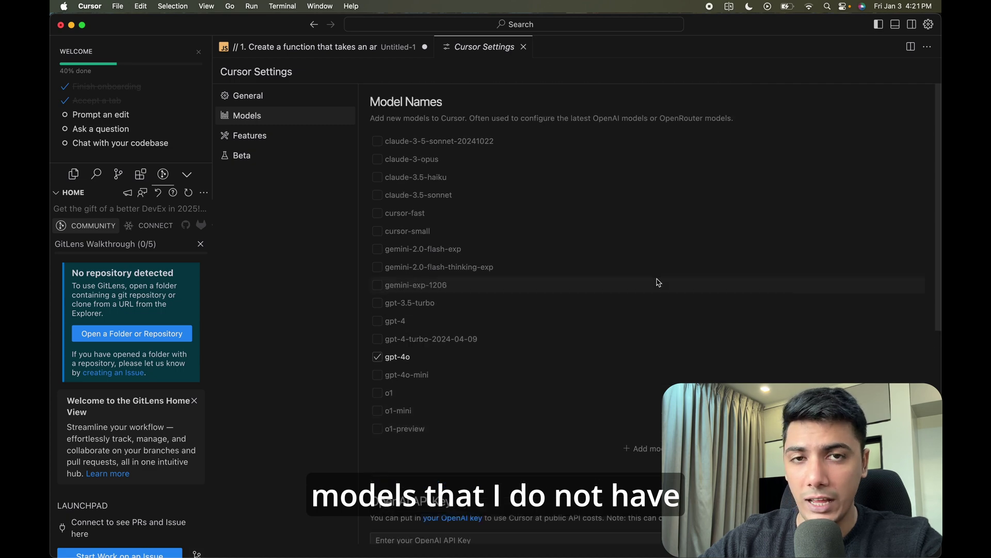
scroll(657, 282, "down", 10)
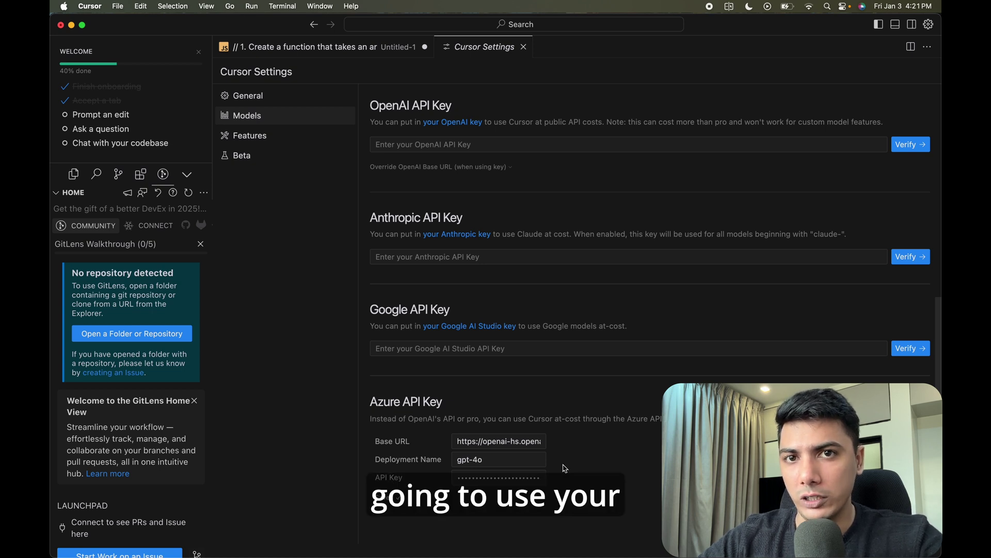
- Return to the Untitled-1 file, remove the extra line at the end, and add the comment "// Use arrow function" above sumArray
left_click(366, 47)
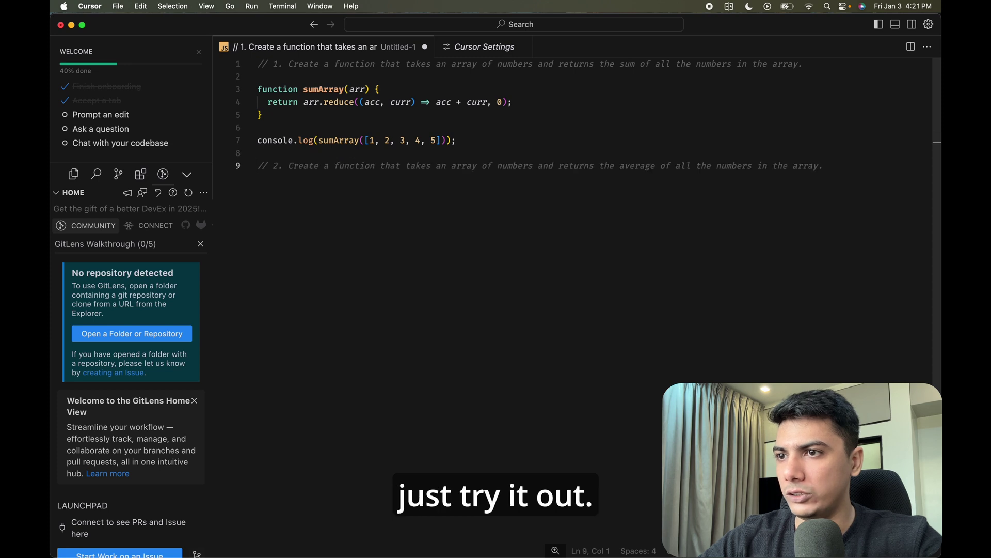
key("BackSpace")
left_click(258, 76)
key("Return")
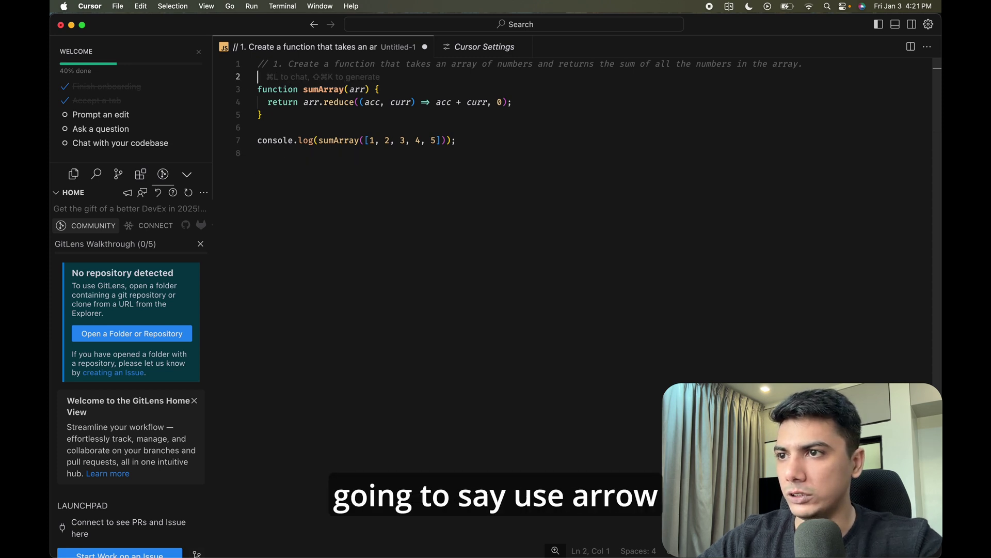
type("// Use ")
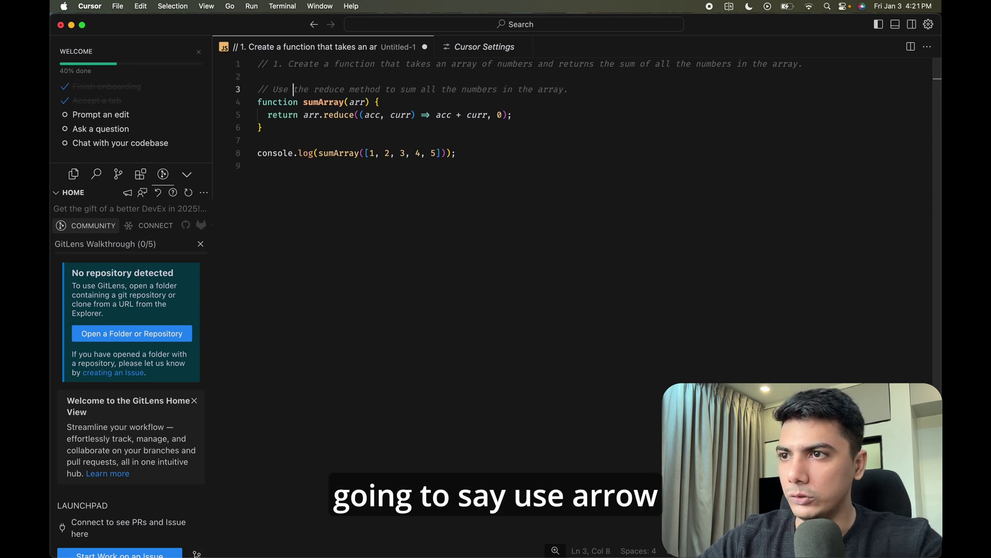
type("arrow func")
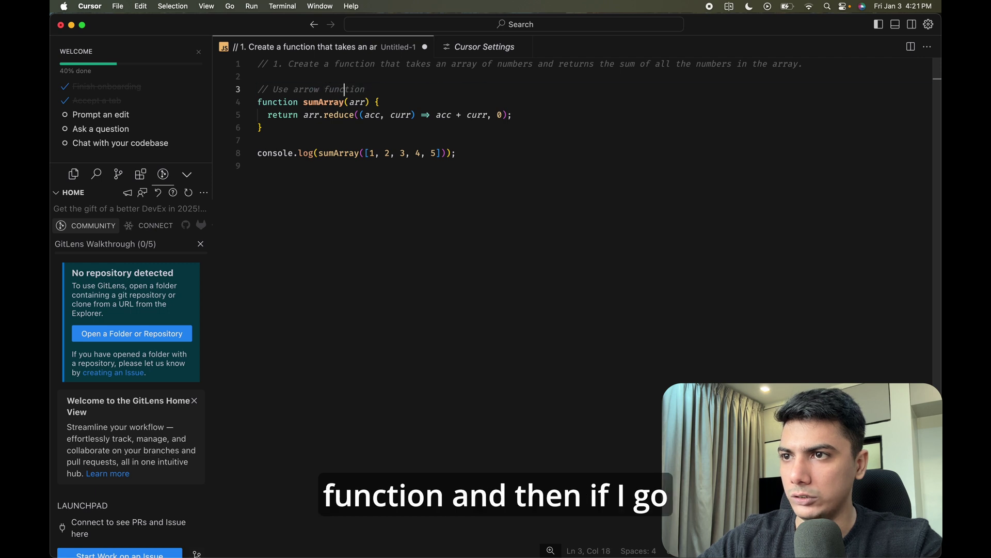
type("tion")
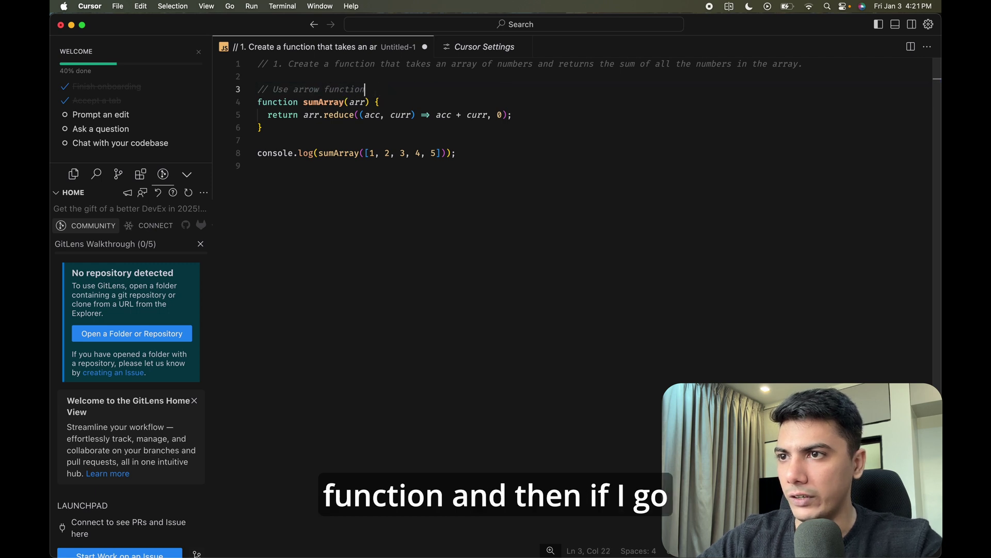
- Accept the suggested rewrite of the sumArray function as a const arrow function
left_click(329, 102)
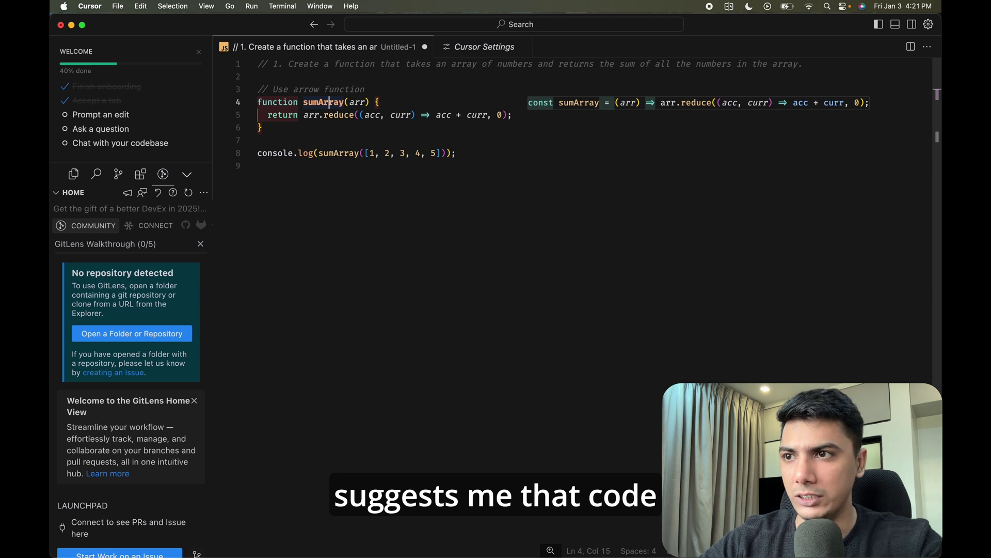
key("Tab")
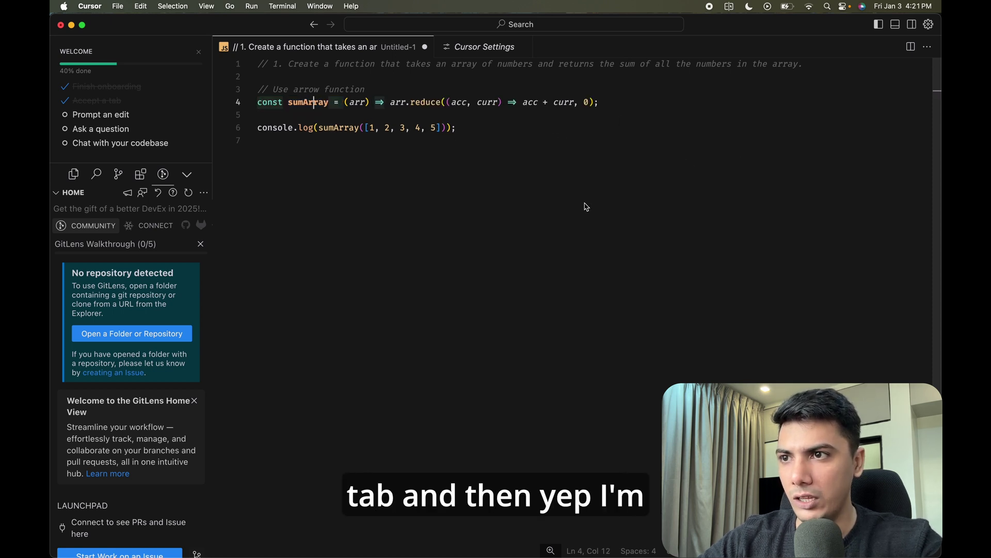
left_click(560, 284)
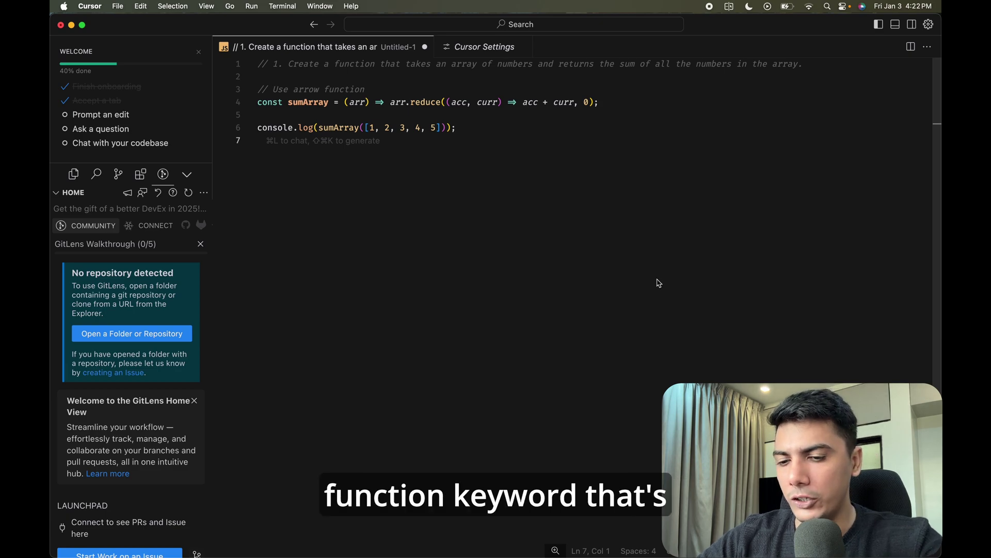